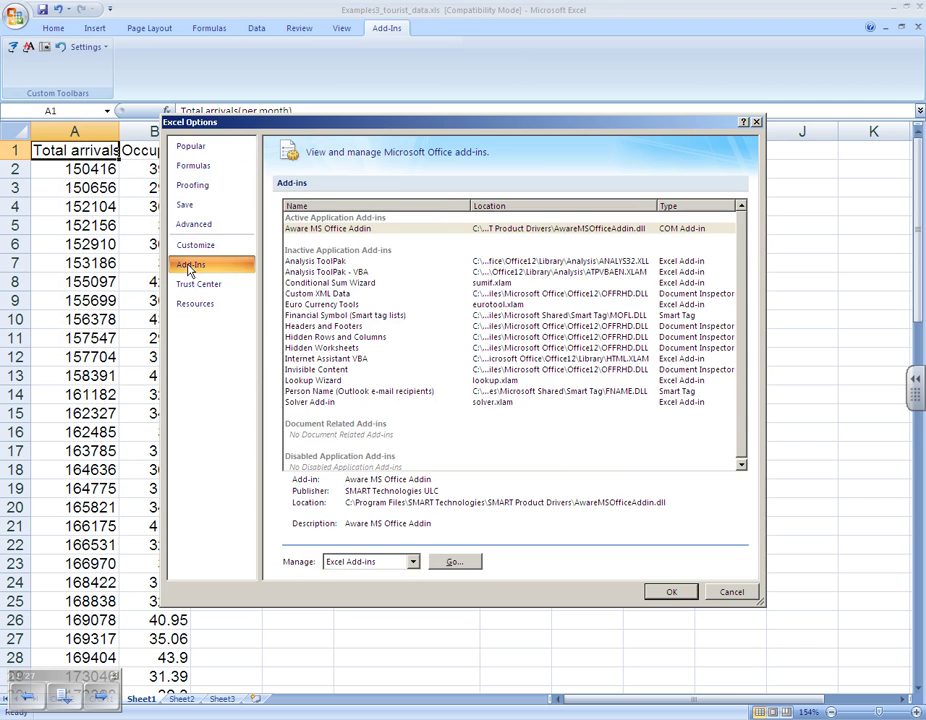
- Enable the Analysis ToolPak and Analysis ToolPak - VBA add-ins and check for the Data Analysis command
{"action": "left_click", "coordinate": [454, 563]}
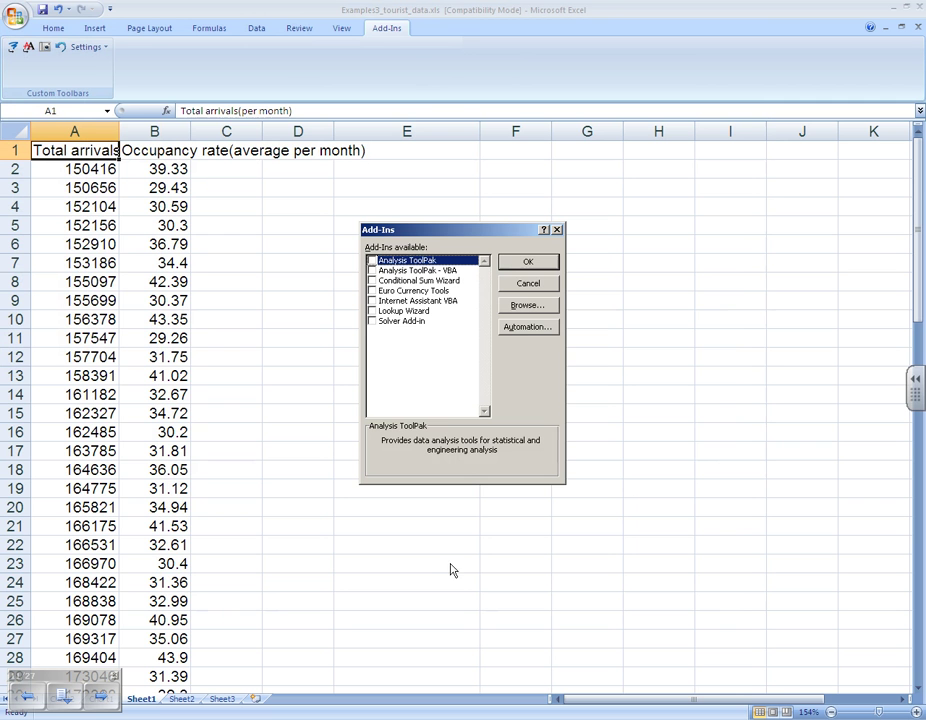
{"action": "left_click", "coordinate": [372, 271]}
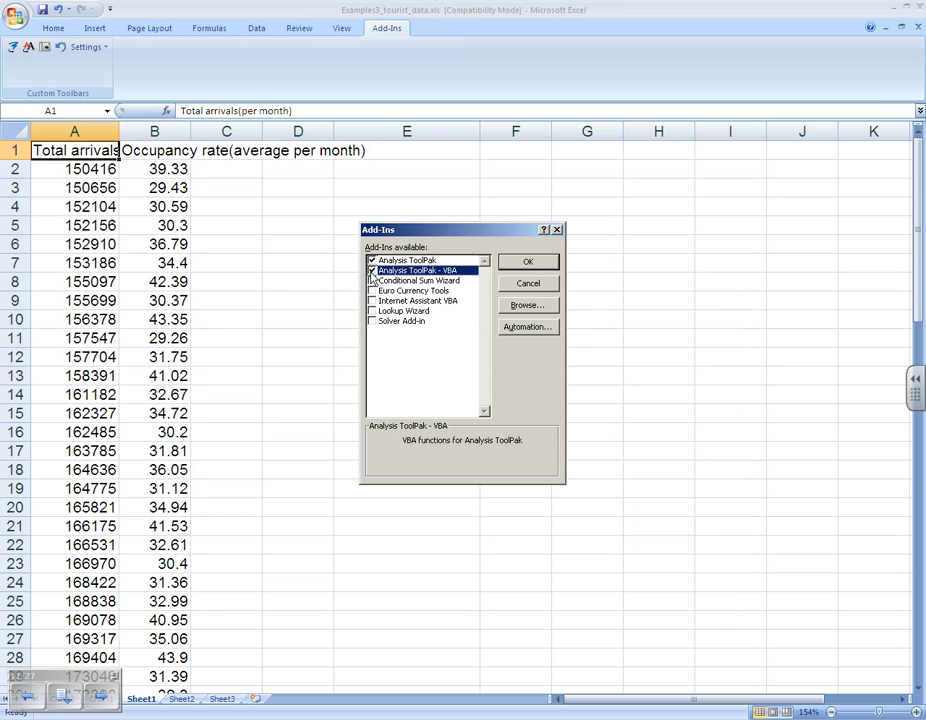
{"action": "left_click", "coordinate": [526, 262]}
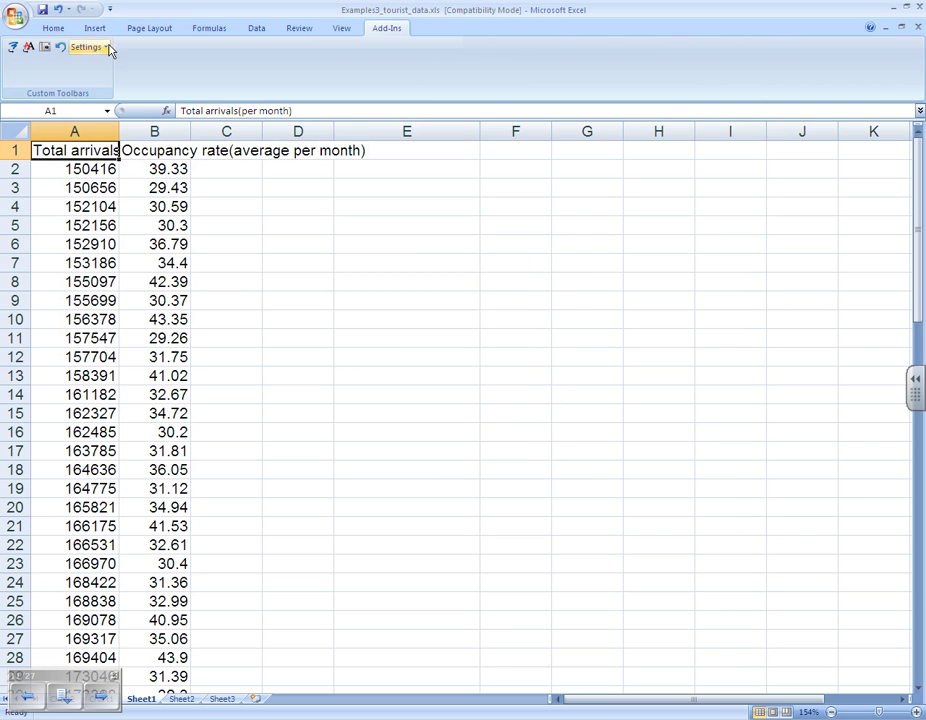
{"action": "left_click", "coordinate": [254, 28]}
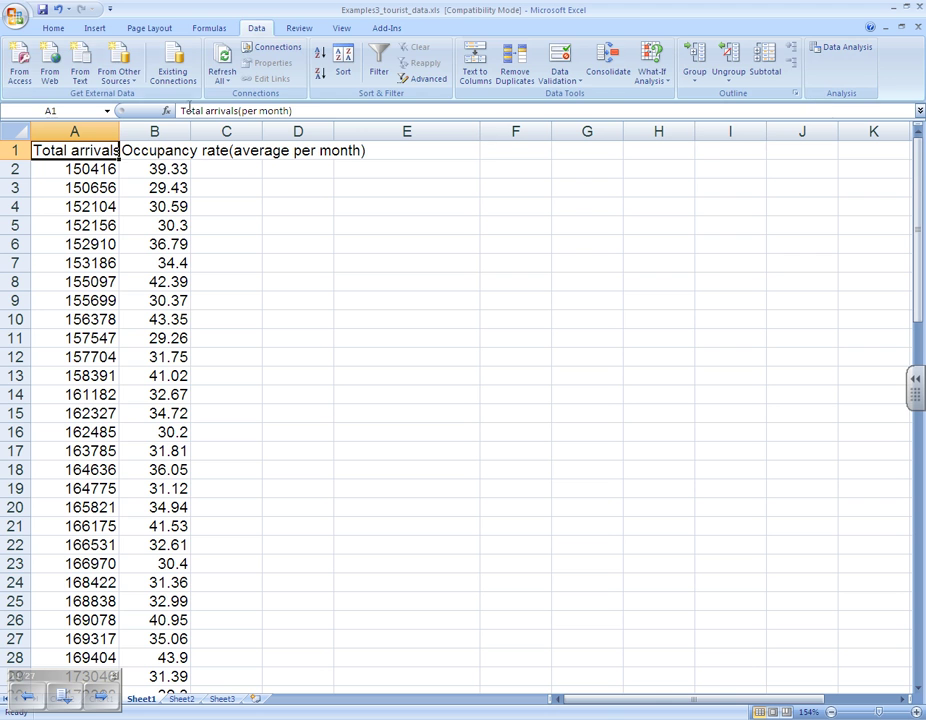
- Insert a markers-only scatter chart from the arrivals and occupancy data in A2:B85
{"action": "left_click", "coordinate": [55, 29]}
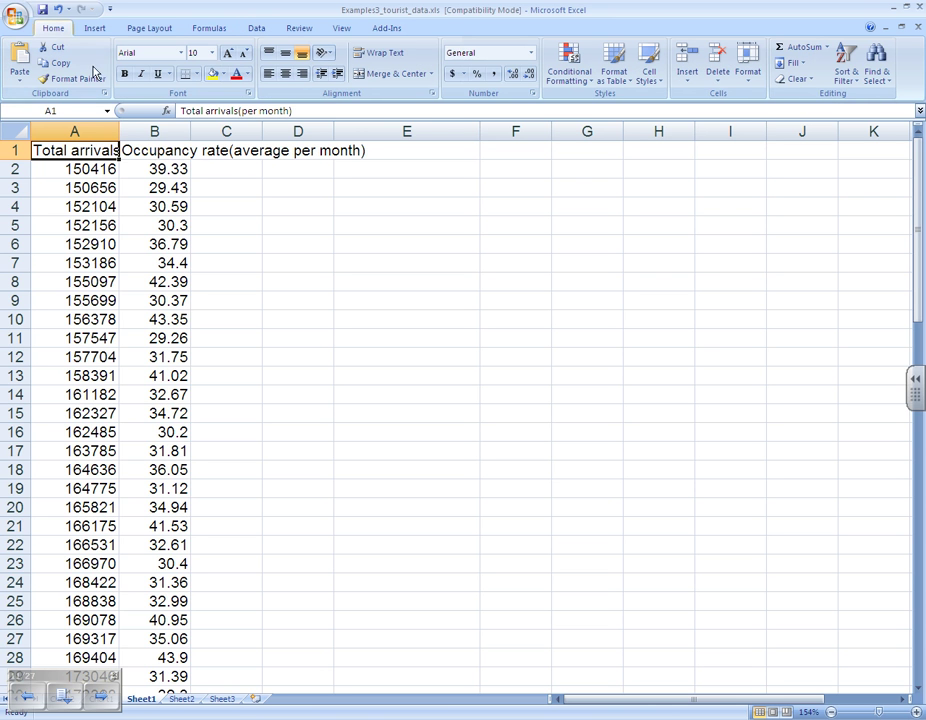
{"action": "left_click", "coordinate": [84, 170]}
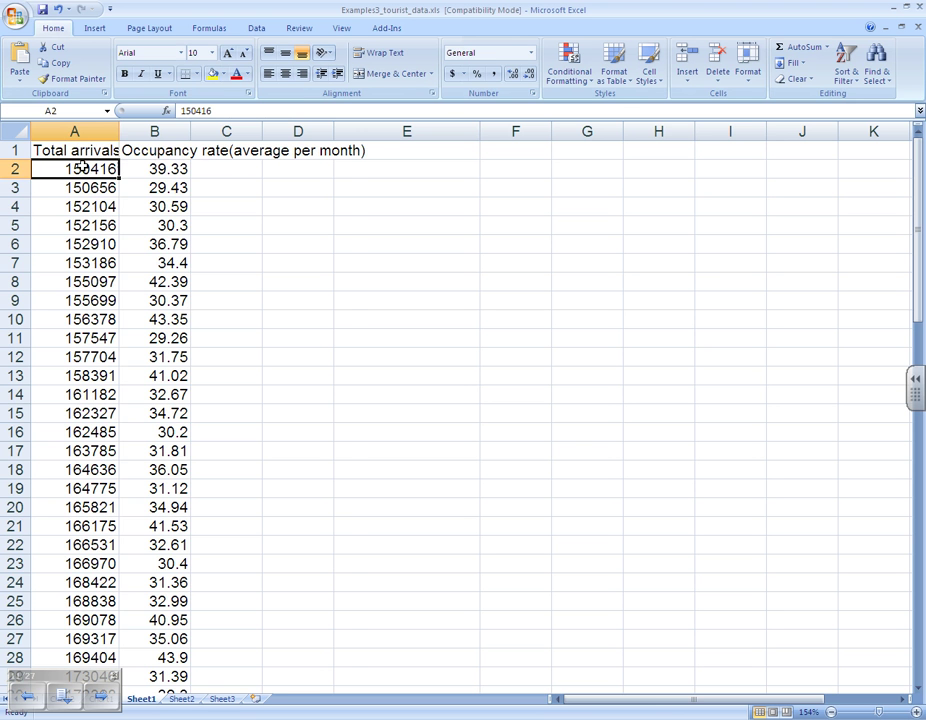
{"action": "left_click_drag", "start_coordinate": [84, 167], "coordinate": [149, 709]}
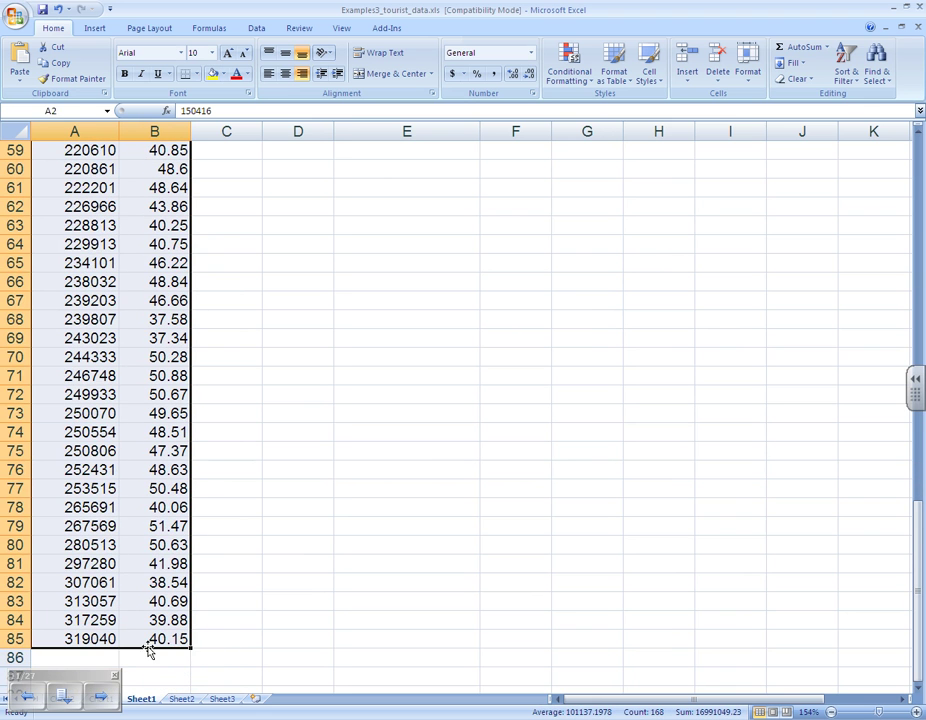
{"action": "left_click", "coordinate": [97, 31]}
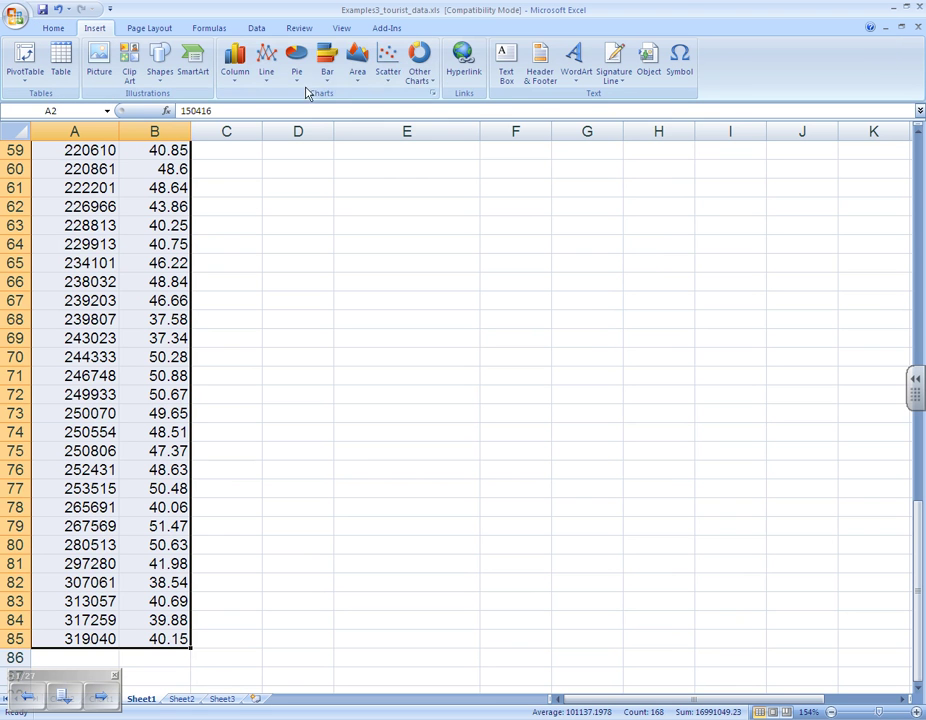
{"action": "left_click", "coordinate": [388, 91]}
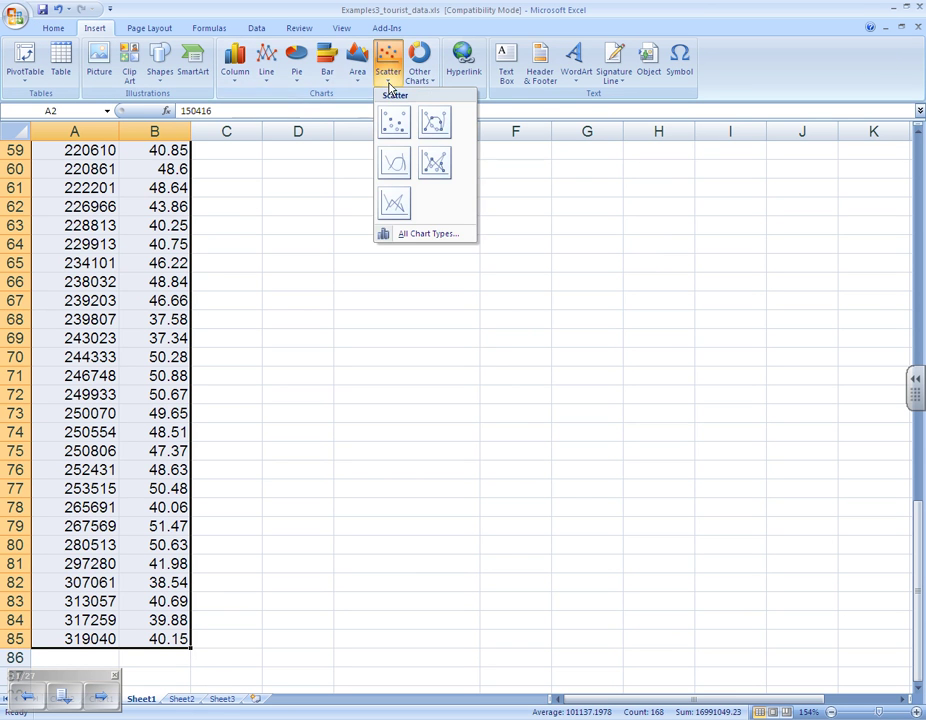
{"action": "left_click", "coordinate": [390, 119]}
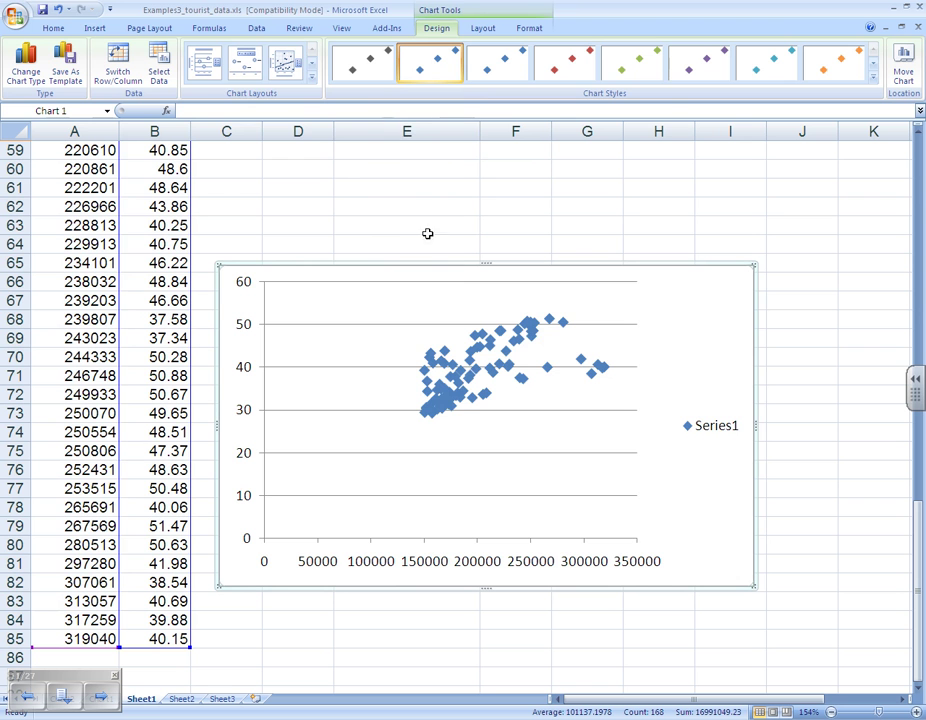
- Apply the chart layout with a chart title and both axis titles, and delete the Series1 legend
{"action": "left_click", "coordinate": [311, 76]}
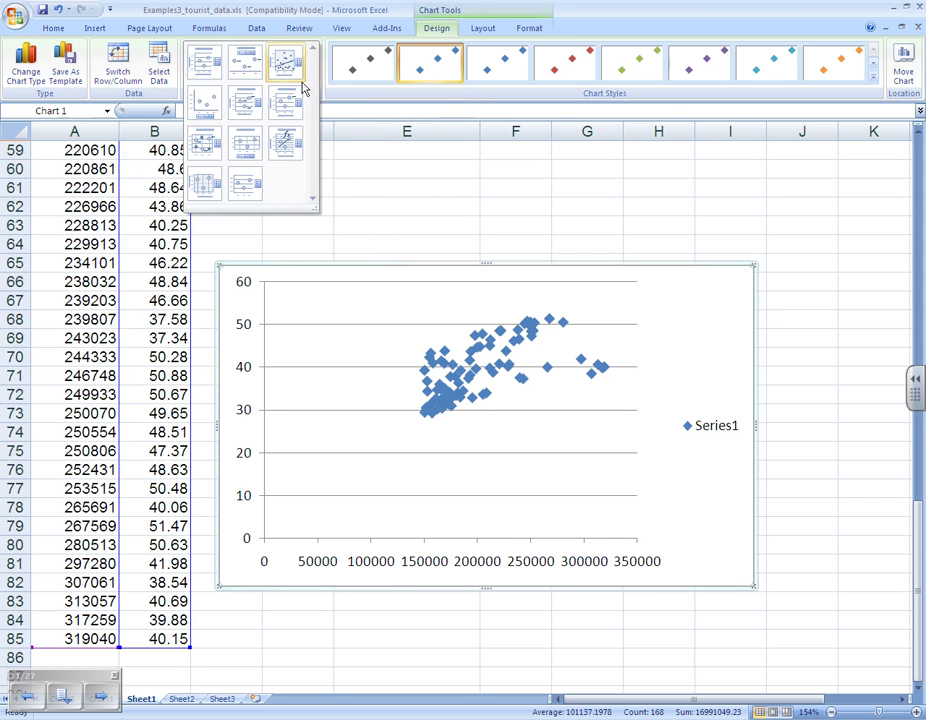
{"action": "left_click", "coordinate": [216, 63]}
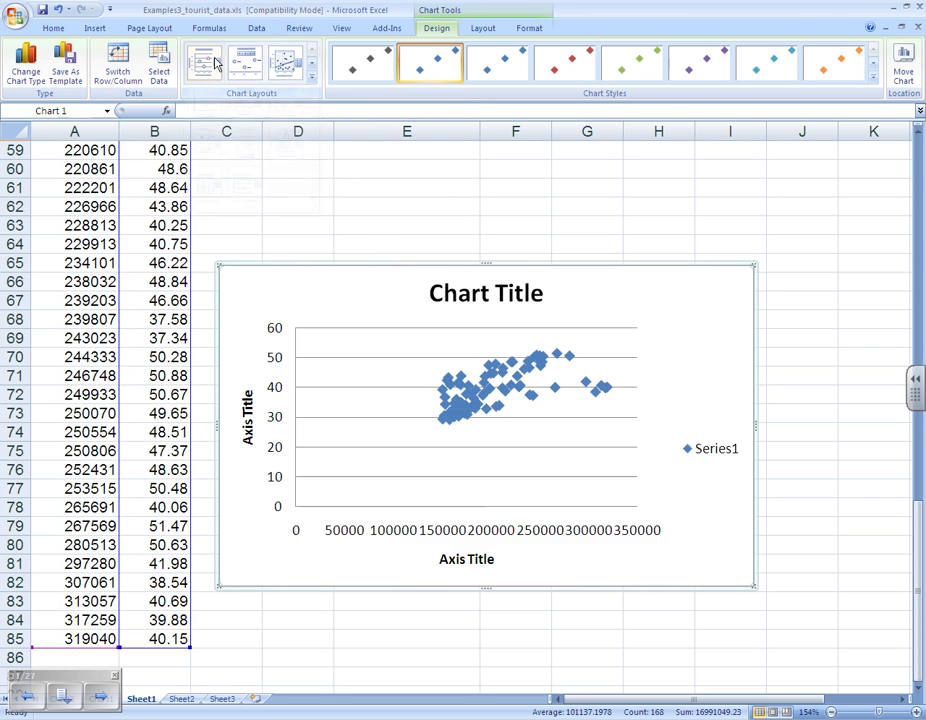
{"action": "left_click", "coordinate": [725, 452]}
{"action": "key", "text": "Delete"}
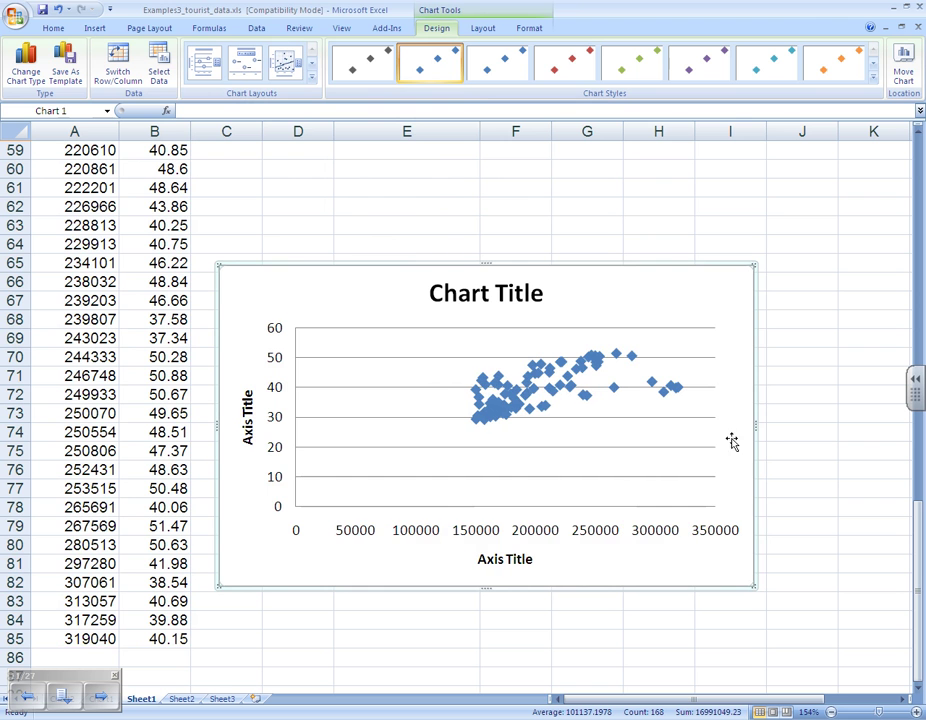
- Set the scatter chart's horizontal axis title to "Visitor arrivals (per month)"
{"action": "left_click", "coordinate": [525, 560]}
{"action": "double_click", "coordinate": [522, 562]}
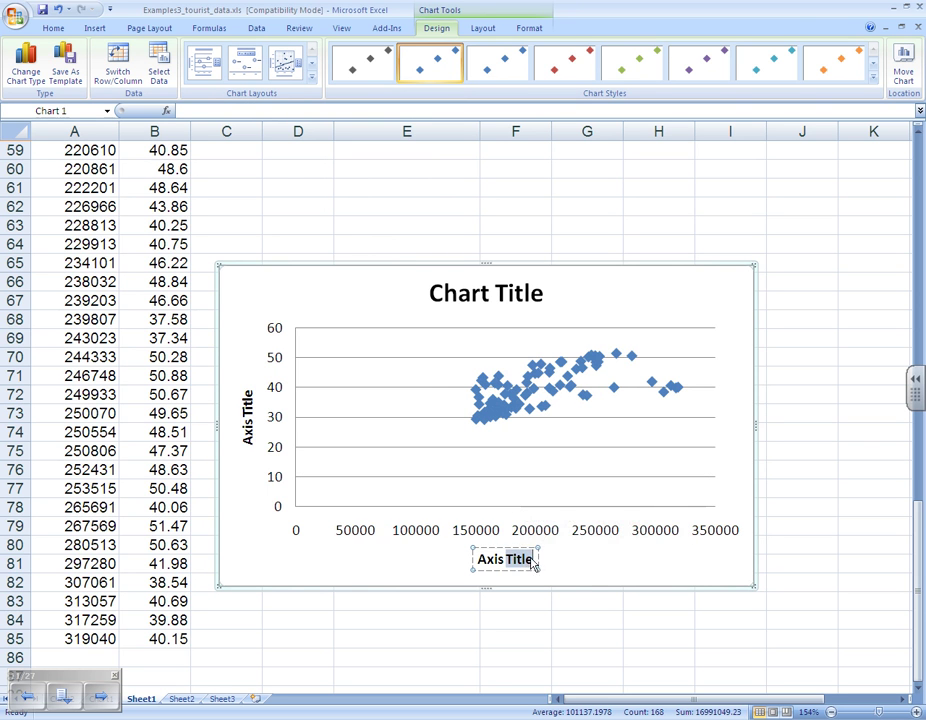
{"action": "triple_click", "coordinate": [500, 556]}
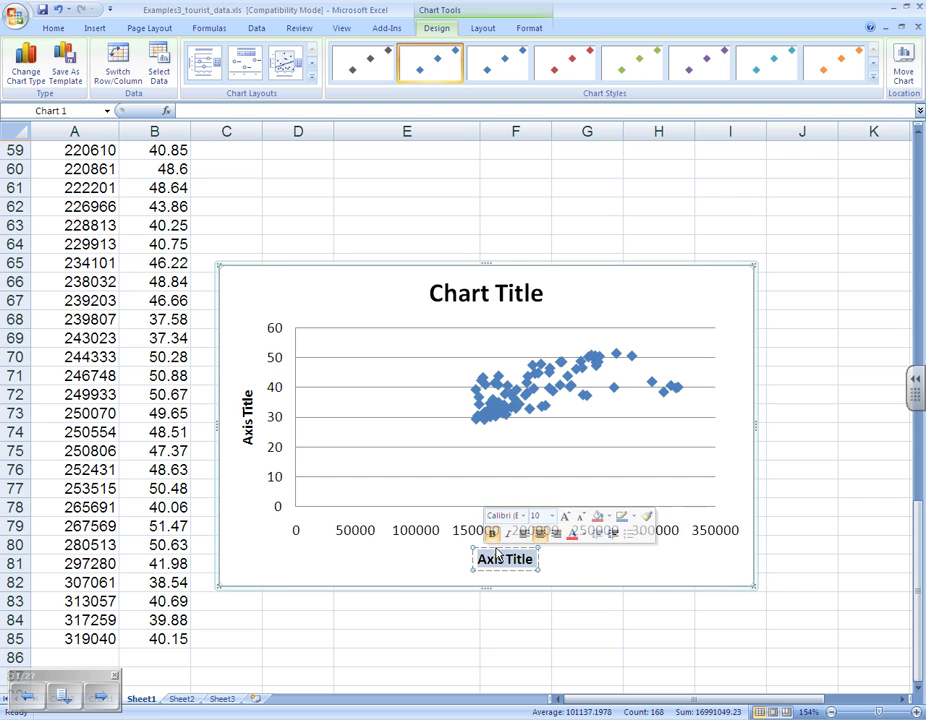
{"action": "type", "text": "V"}
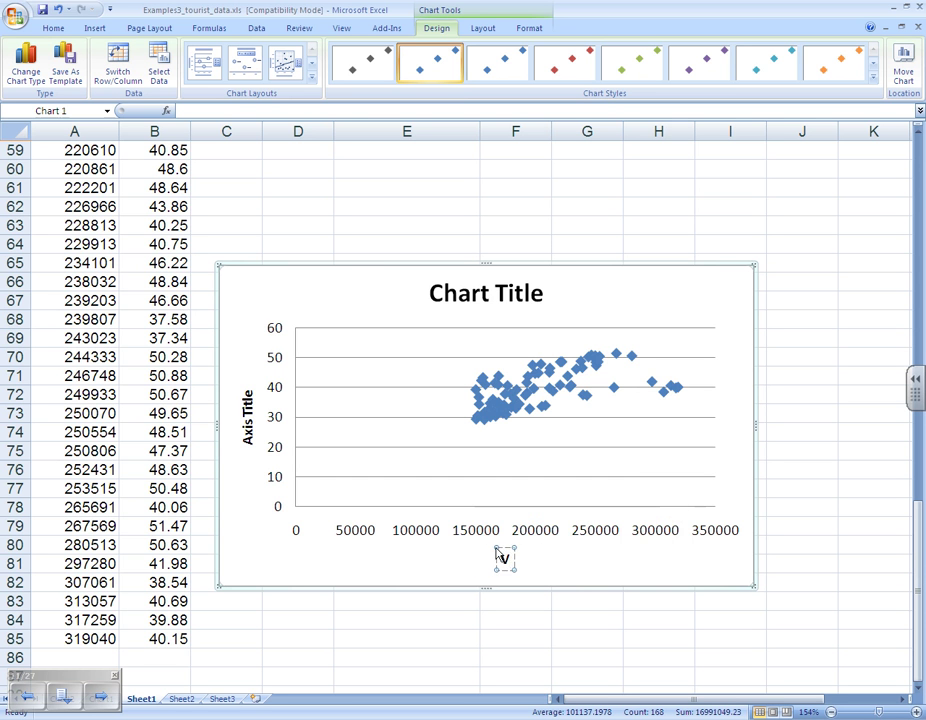
{"action": "type", "text": "isitor ar"}
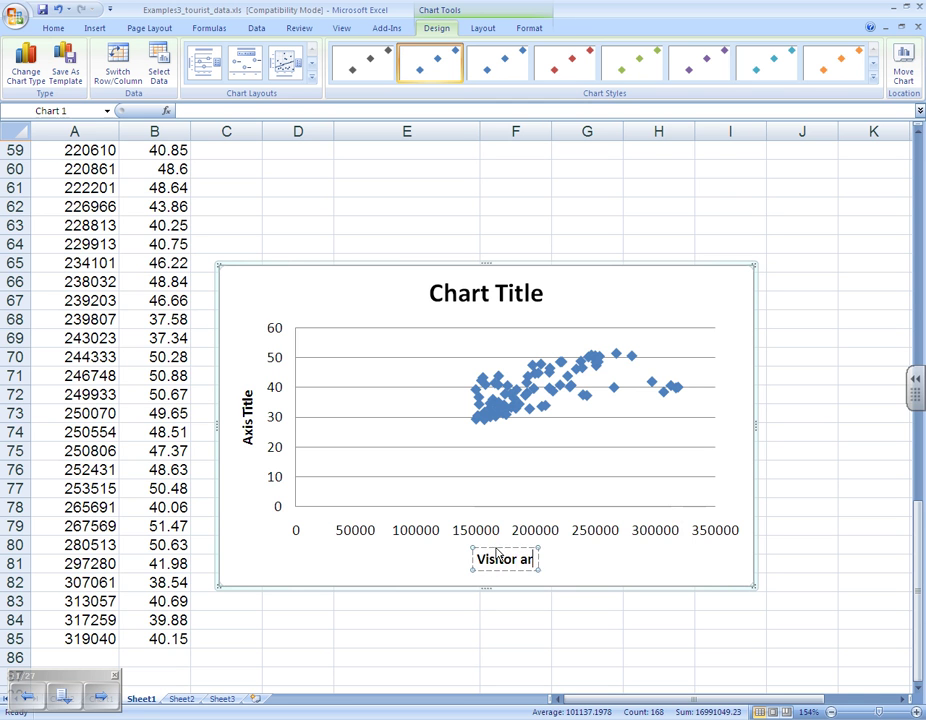
{"action": "type", "text": "rivals (p"}
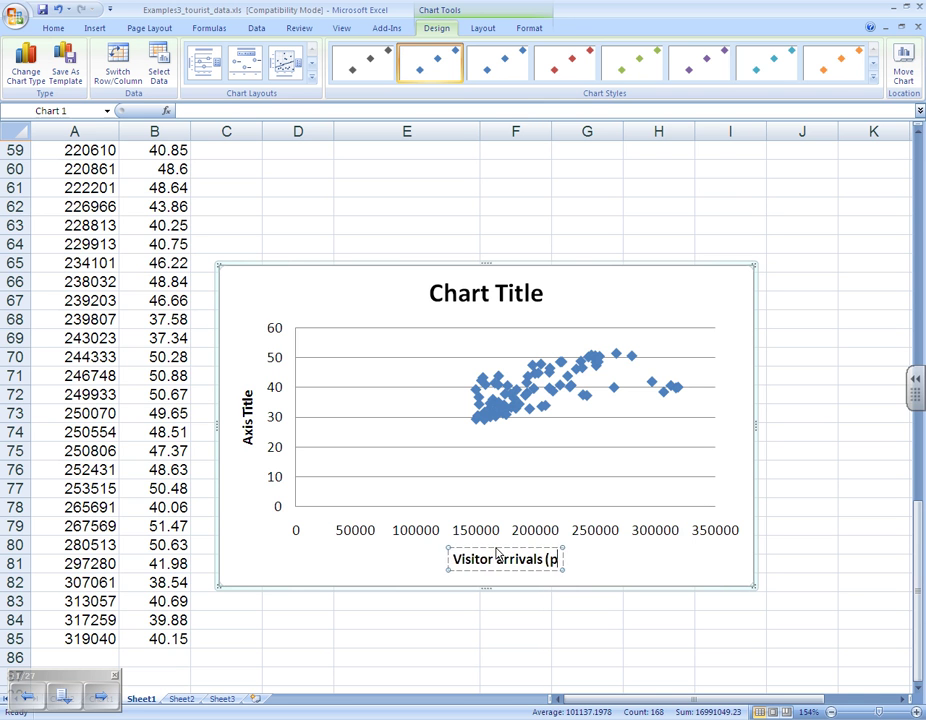
{"action": "type", "text": "er month)"}
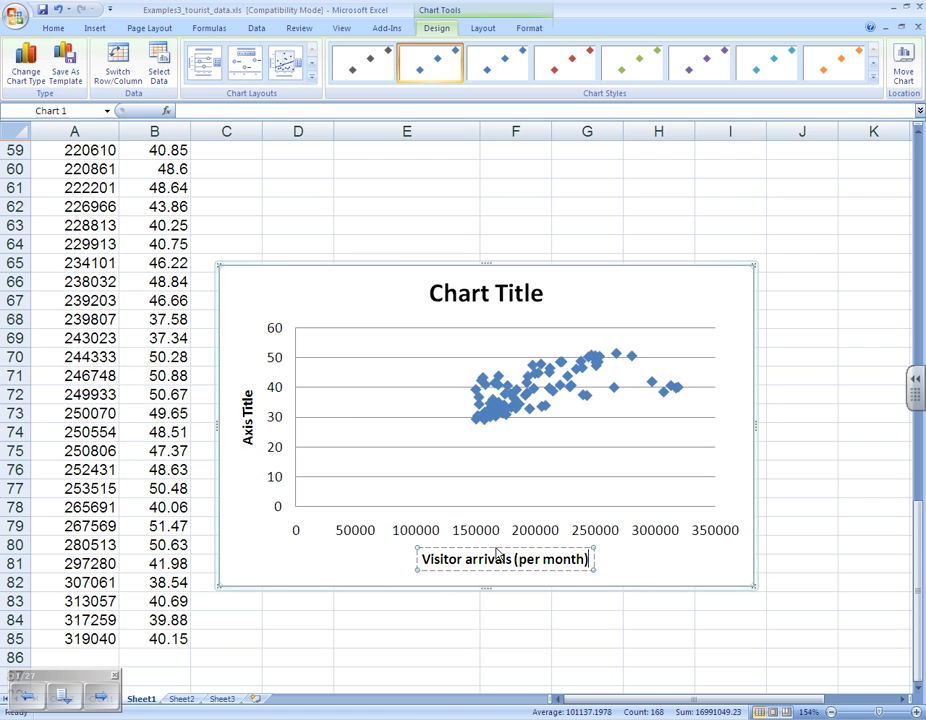
- Set the scatter chart's vertical axis title to "Occupancy rate (average per month)"
{"action": "left_click", "coordinate": [251, 432]}
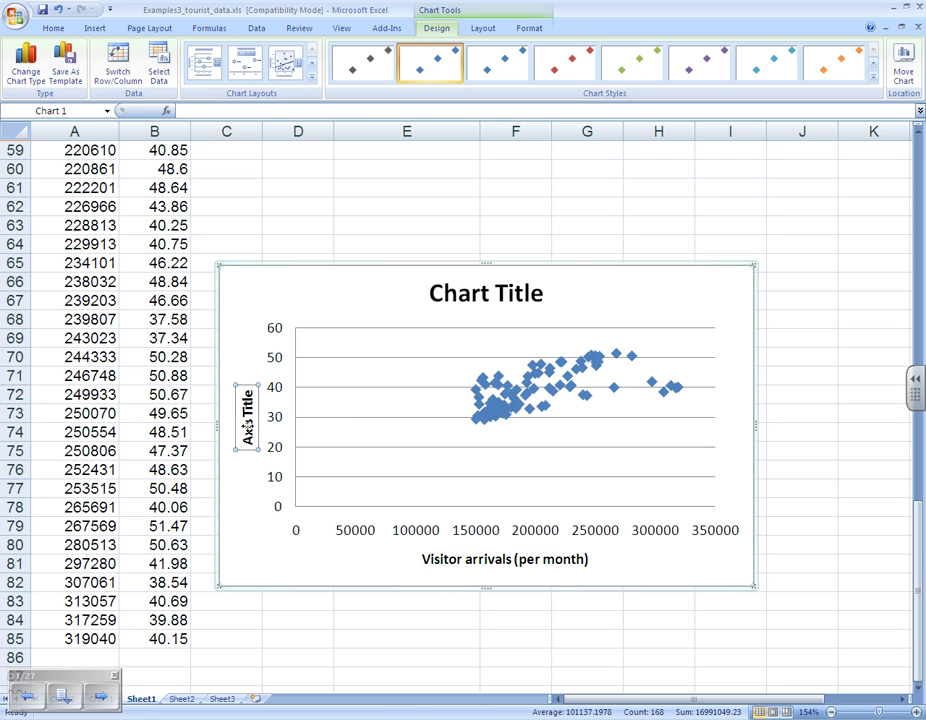
{"action": "double_click", "coordinate": [251, 432]}
{"action": "left_click_drag", "start_coordinate": [240, 392], "coordinate": [243, 445]}
{"action": "type", "text": "O"}
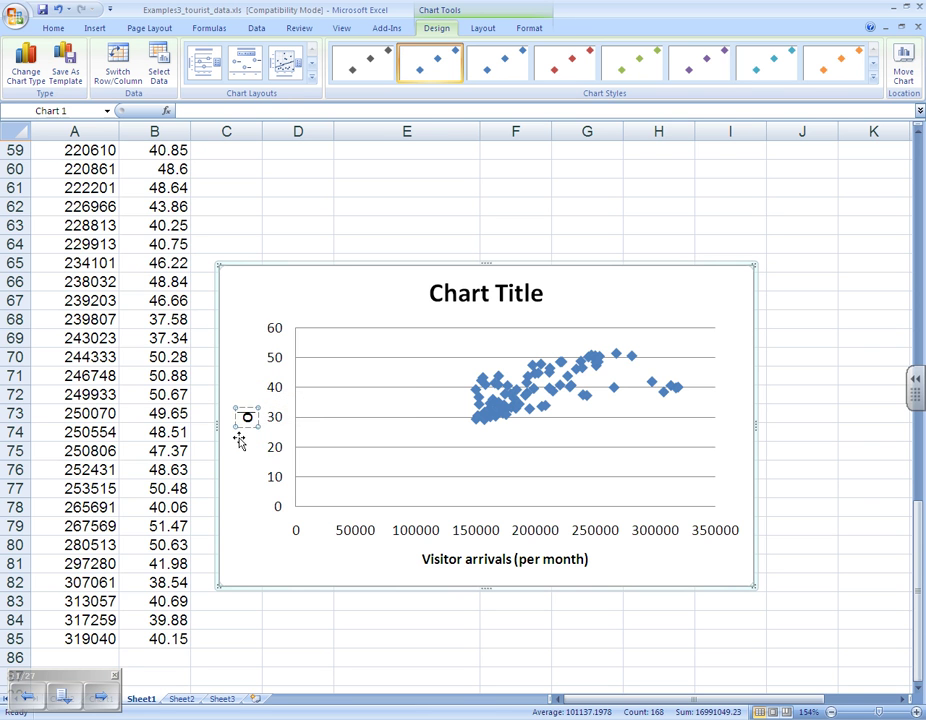
{"action": "type", "text": "ccupanc"}
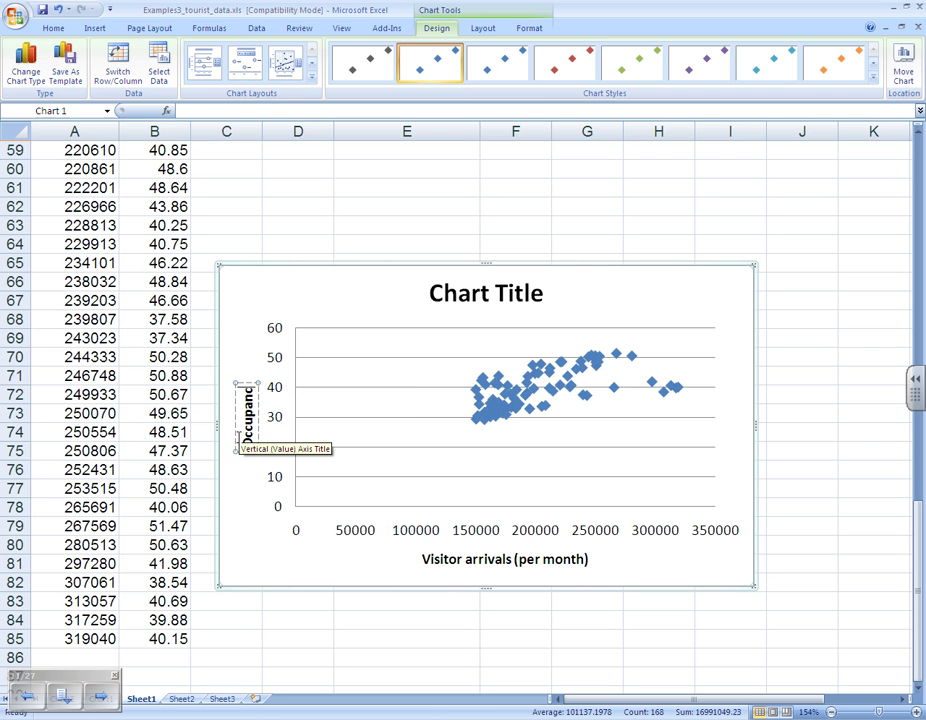
{"action": "type", "text": "y rate ("}
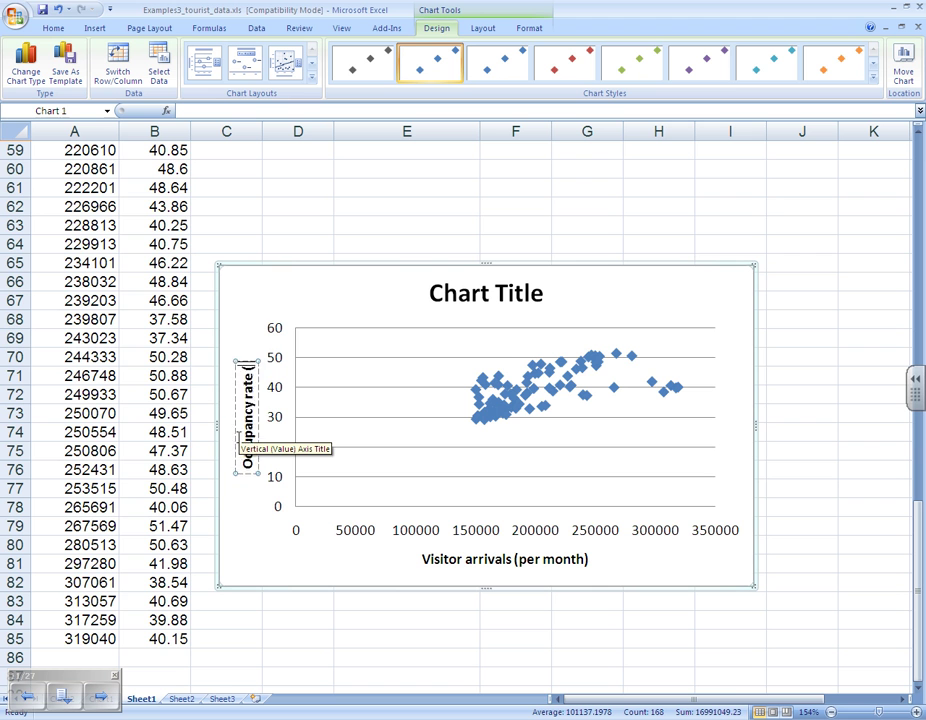
{"action": "type", "text": "average per month)"}
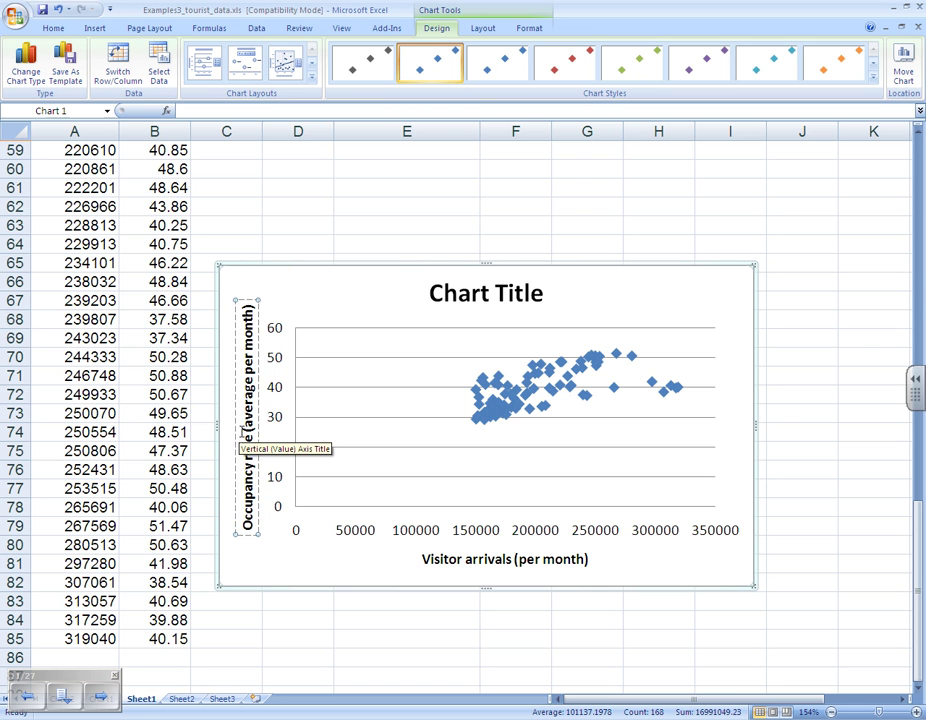
- Change the chart title to "Monthly occupancy rate and visitor arrivals (2001-2008)"
{"action": "left_click", "coordinate": [478, 294]}
{"action": "triple_click", "coordinate": [478, 298]}
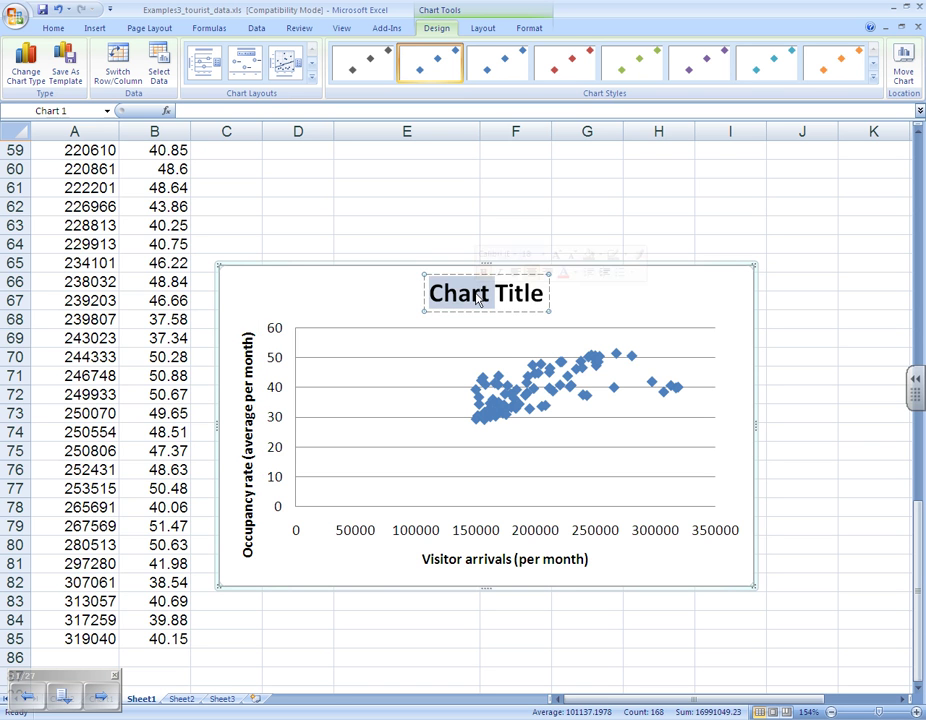
{"action": "left_click", "coordinate": [478, 298]}
{"action": "triple_click", "coordinate": [464, 292]}
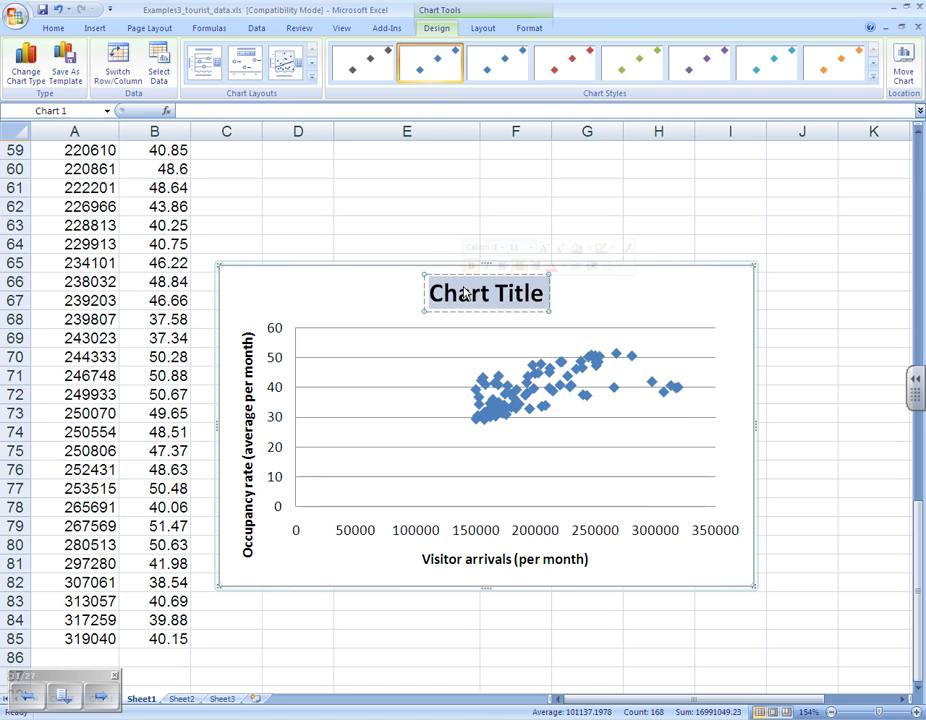
{"action": "type", "text": "Monthly"}
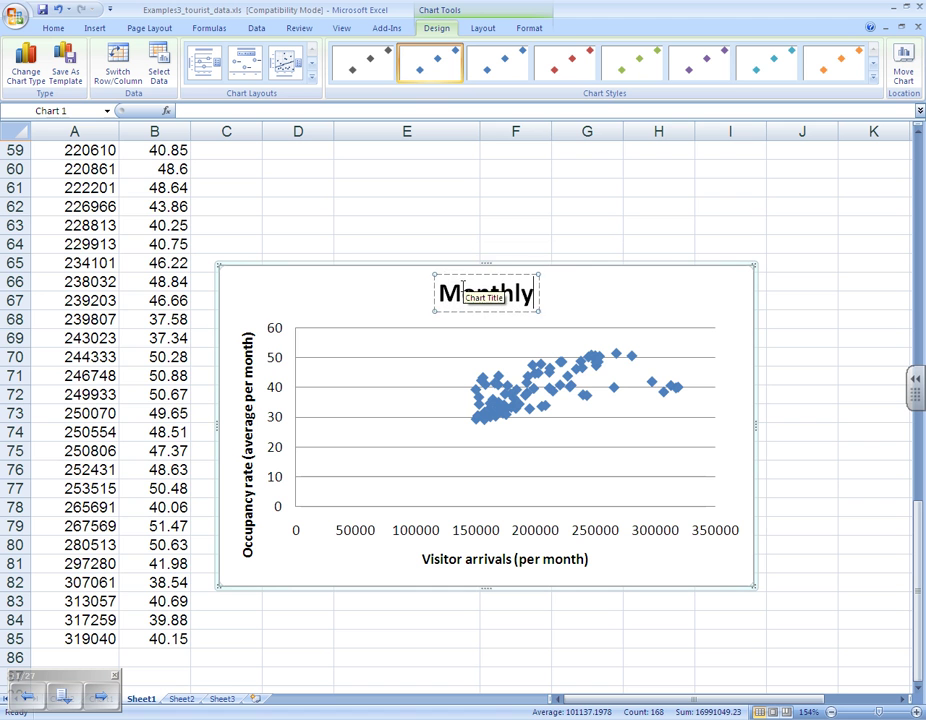
{"action": "type", "text": " occupance"}
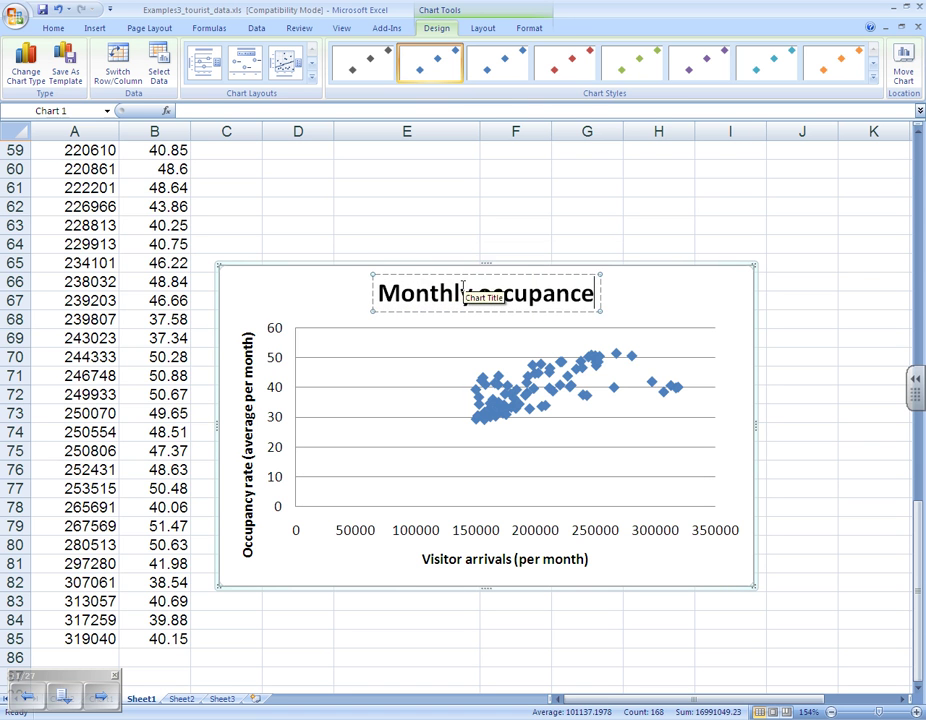
{"action": "key", "text": "BackSpace"}
{"action": "type", "text": "y r"}
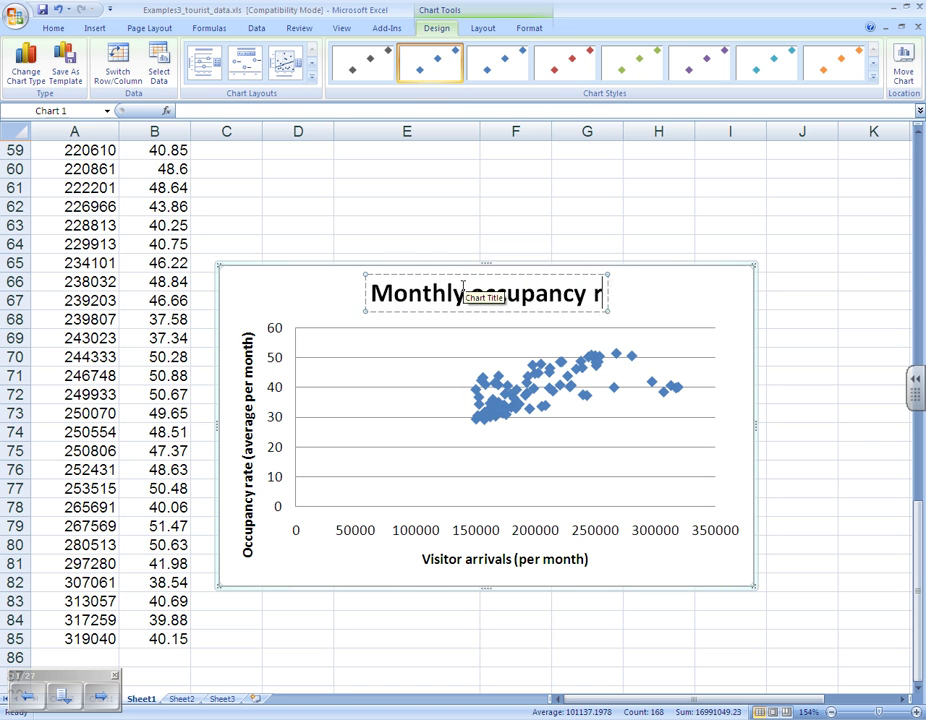
{"action": "type", "text": "ate and"}
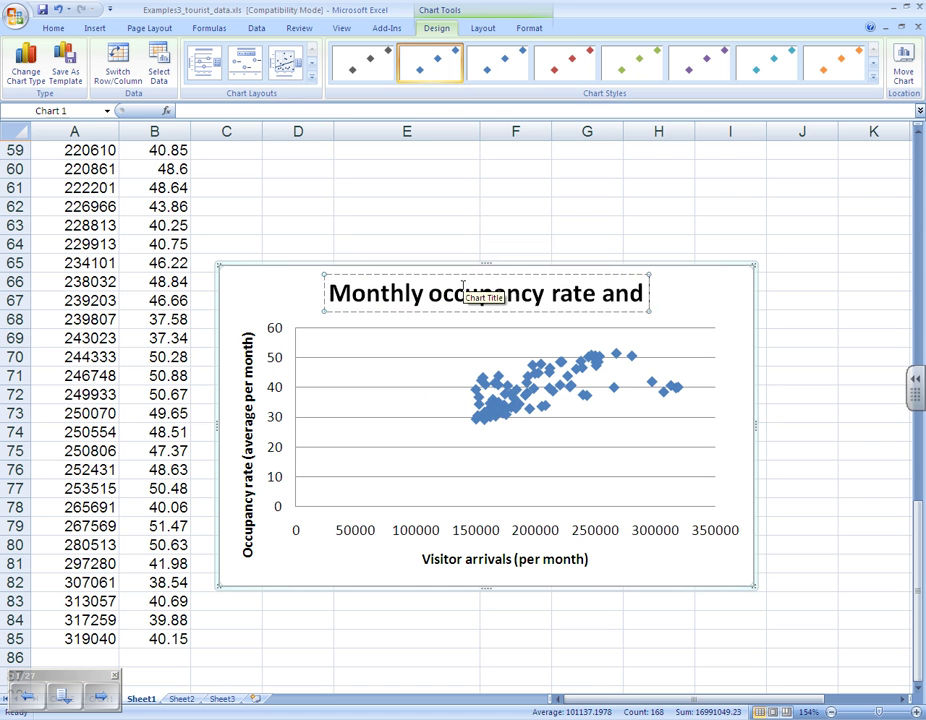
{"action": "type", "text": " visito"}
{"action": "key", "text": "BackSpace"}
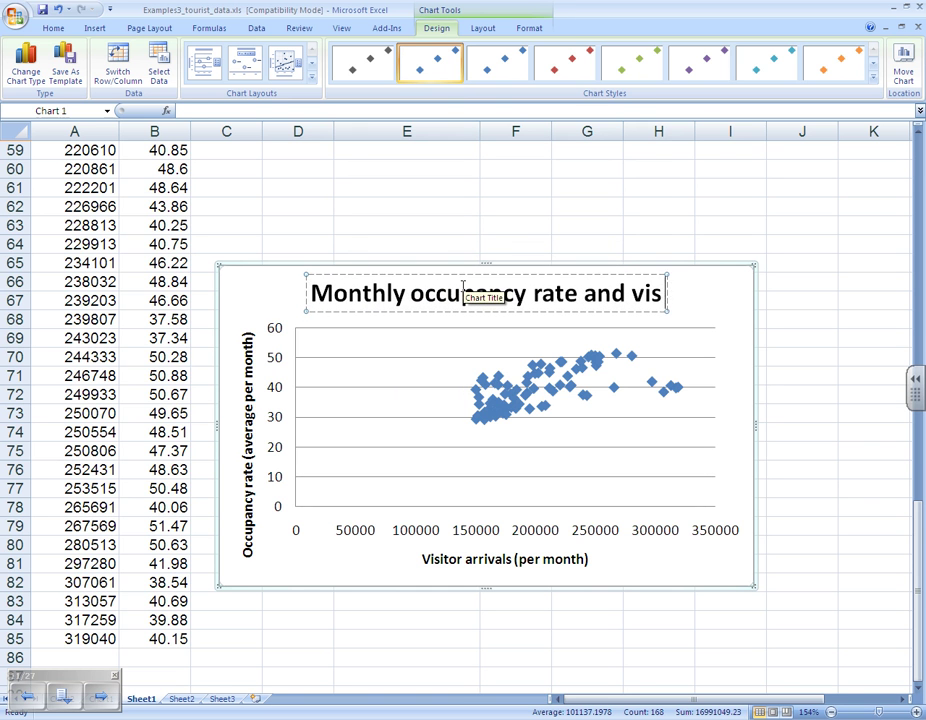
{"action": "type", "text": "itor arrivals"}
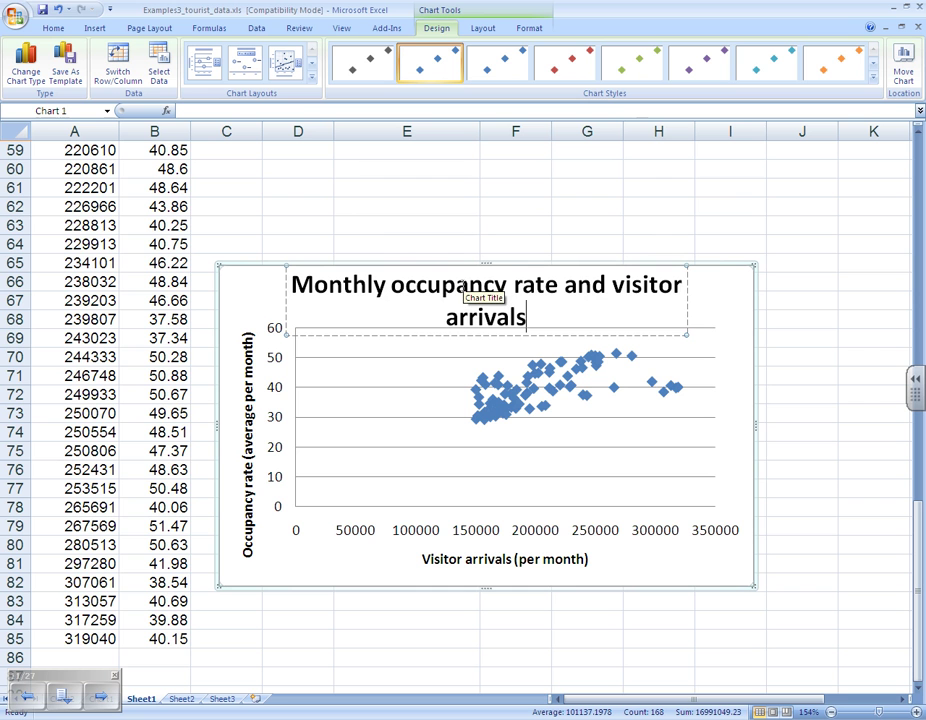
{"action": "type", "text": " (2001"}
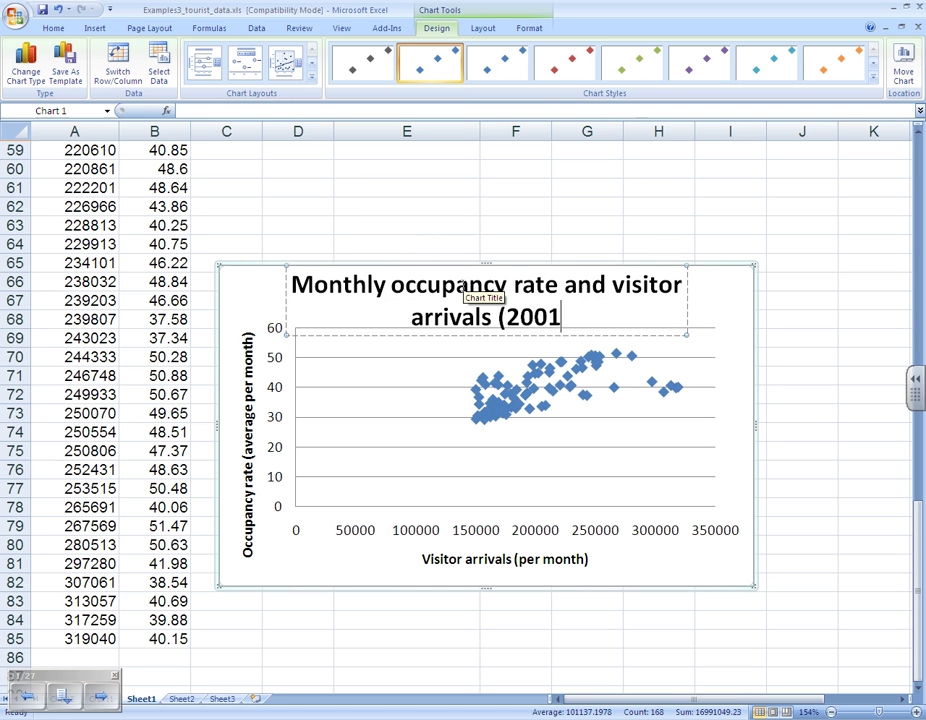
{"action": "type", "text": "-2008)"}
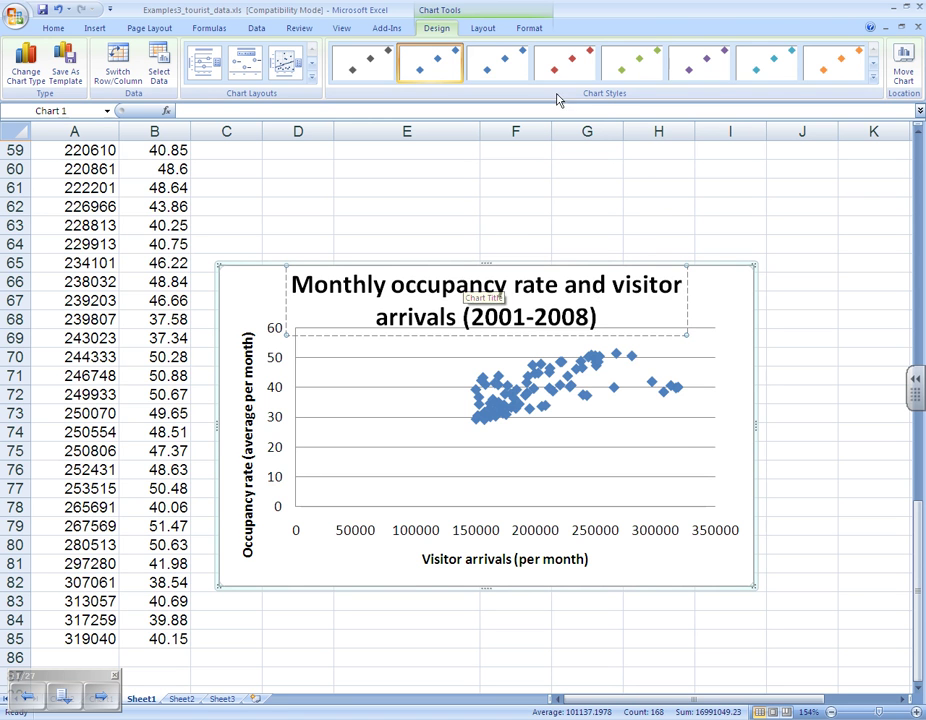
{"action": "left_click", "coordinate": [658, 225]}
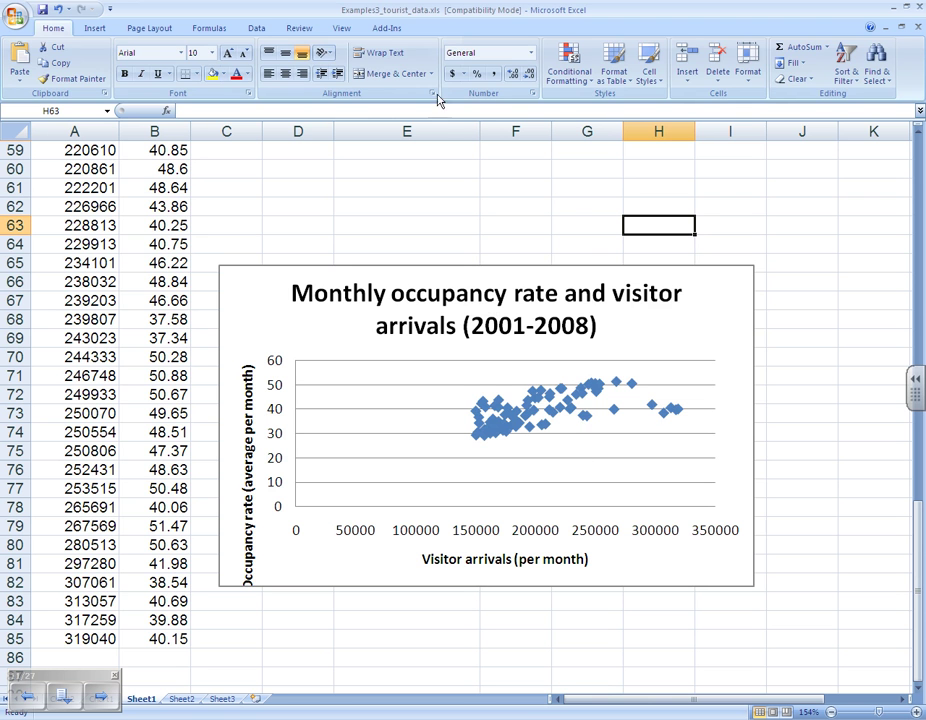
- Start a Data Analysis regression with the occupancy rate values $B$2:$B$85 as the Input Y Range
{"action": "left_click", "coordinate": [265, 33]}
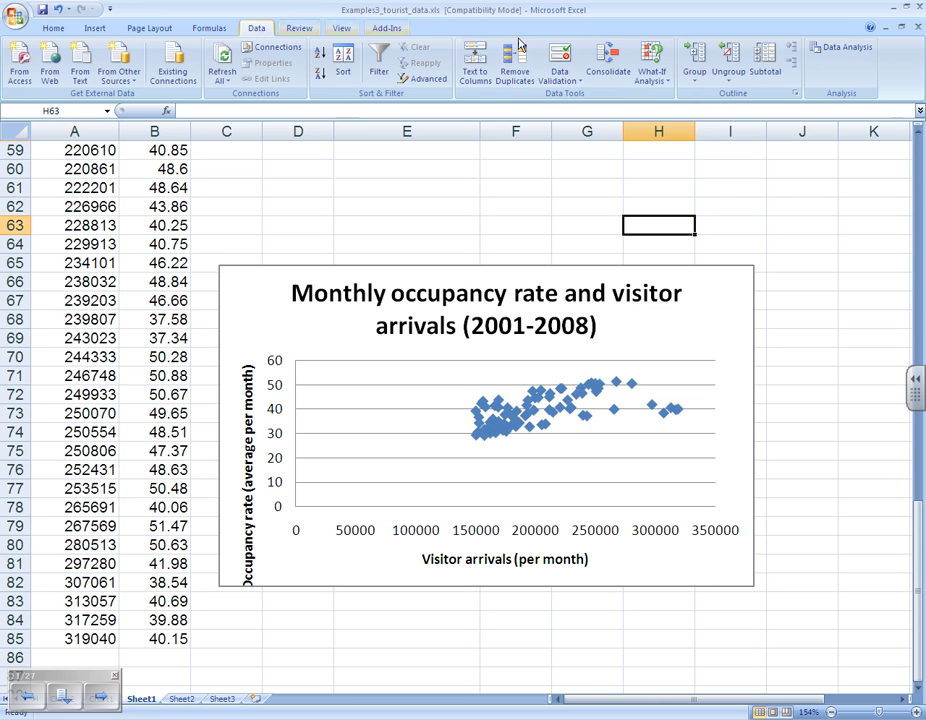
{"action": "left_click", "coordinate": [843, 50]}
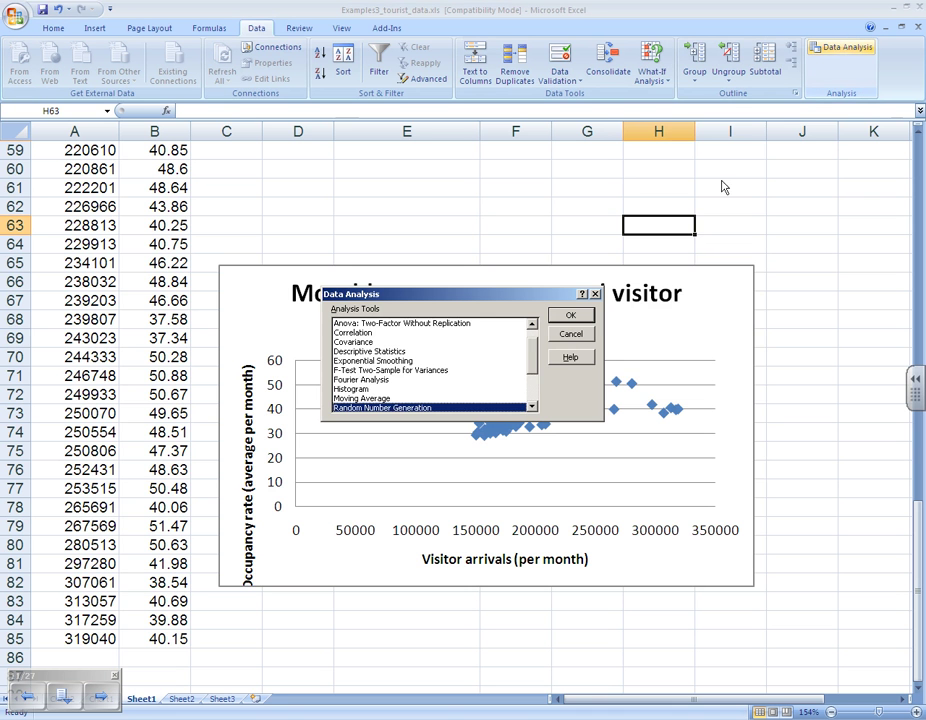
{"action": "scroll", "coordinate": [520, 403], "scroll_direction": "down", "scroll_amount": 2}
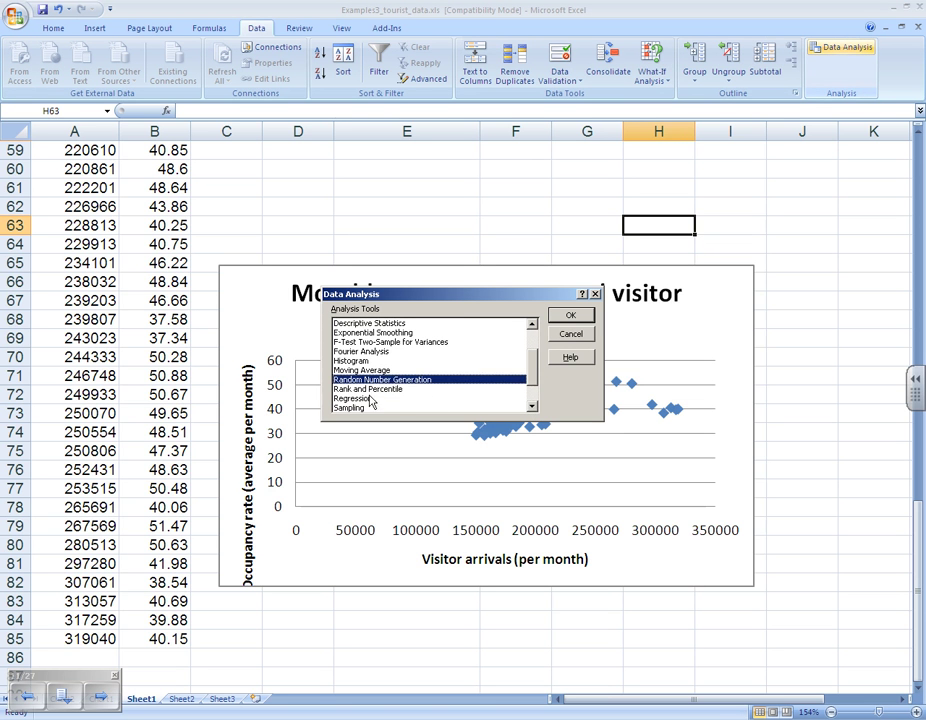
{"action": "left_click", "coordinate": [370, 399]}
{"action": "left_click", "coordinate": [568, 318]}
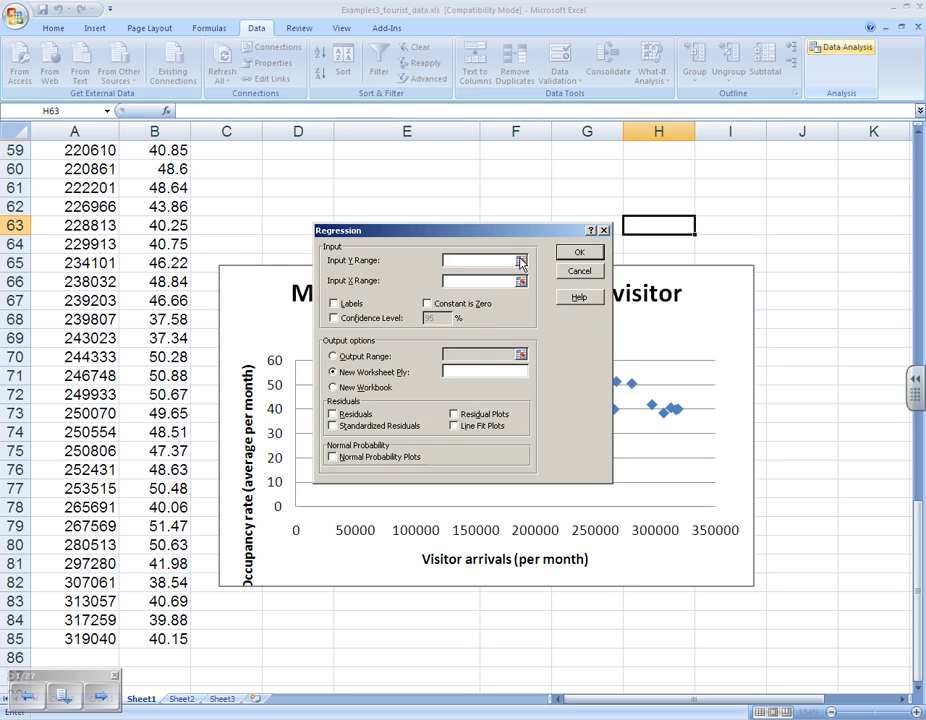
{"action": "left_click", "coordinate": [520, 261]}
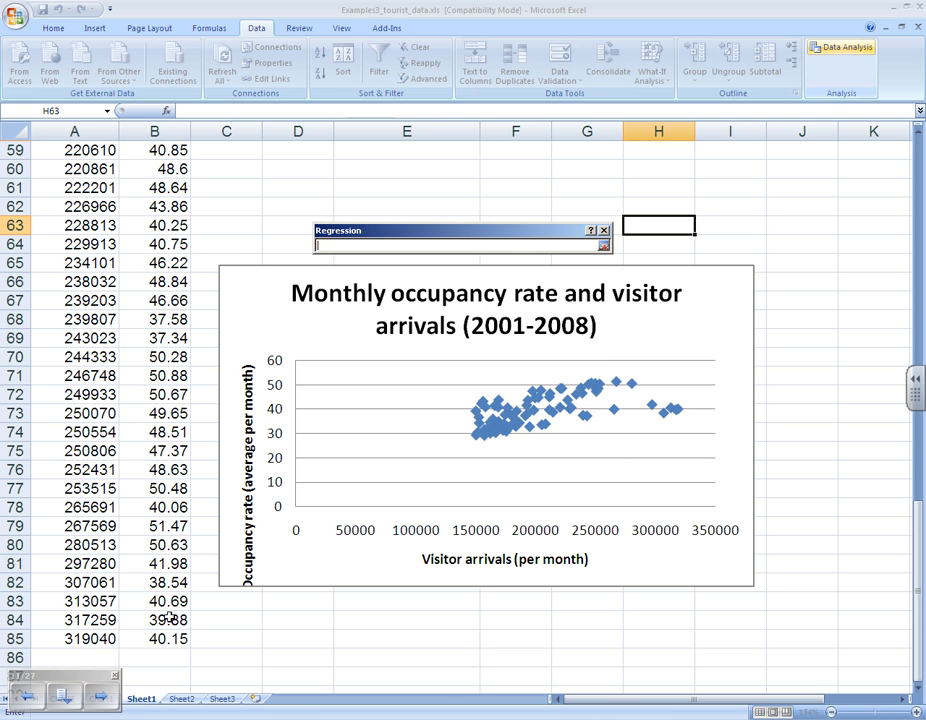
{"action": "scroll", "coordinate": [627, 466], "scroll_direction": "up", "scroll_amount": 19}
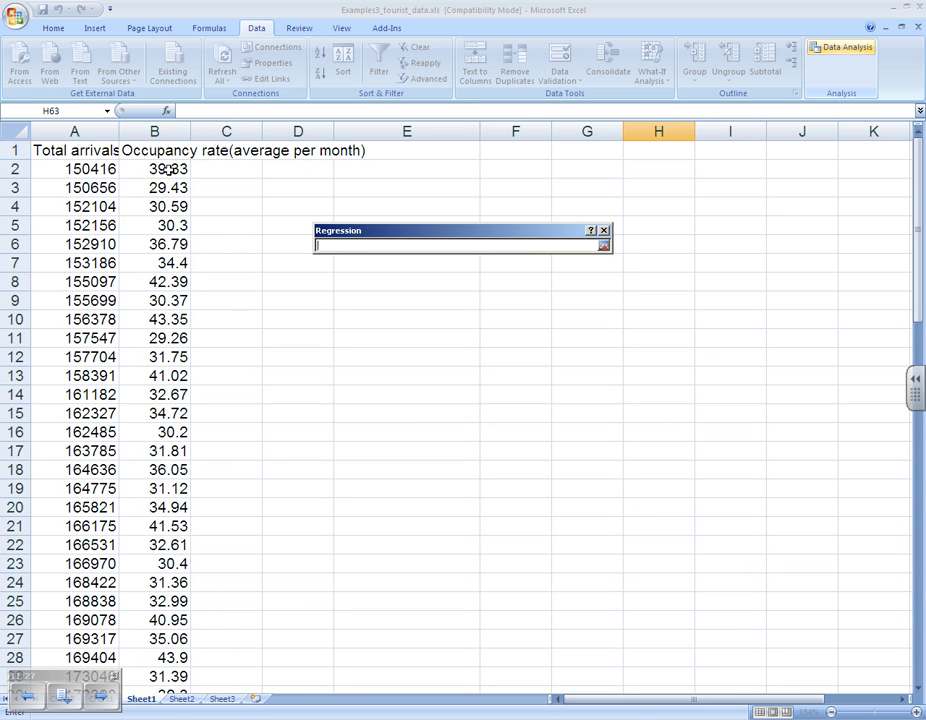
{"action": "left_click_drag", "start_coordinate": [157, 170], "coordinate": [145, 697]}
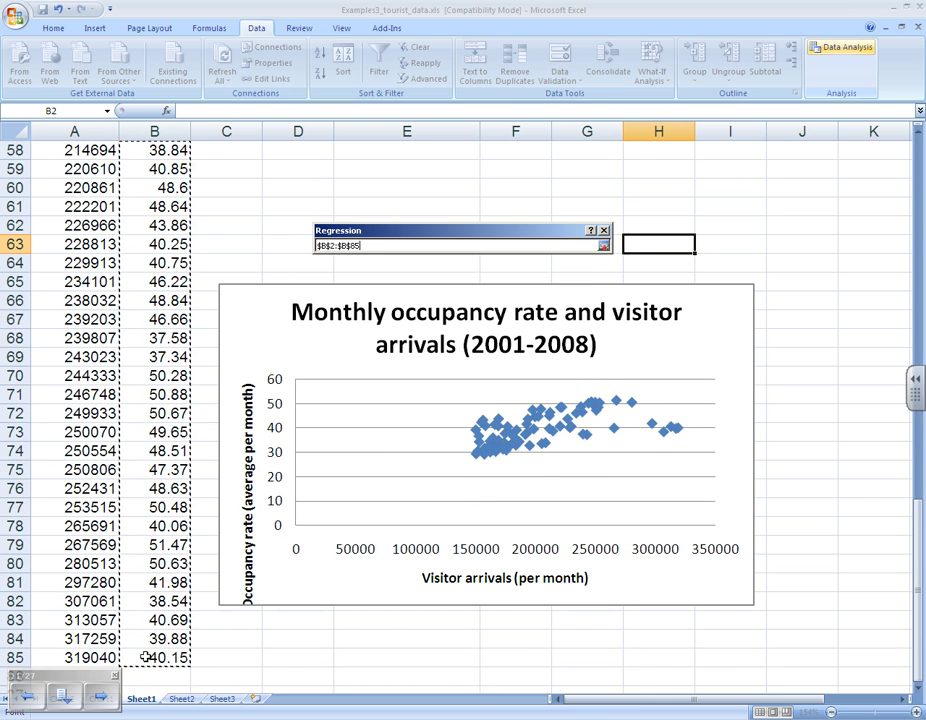
{"action": "left_click", "coordinate": [606, 246]}
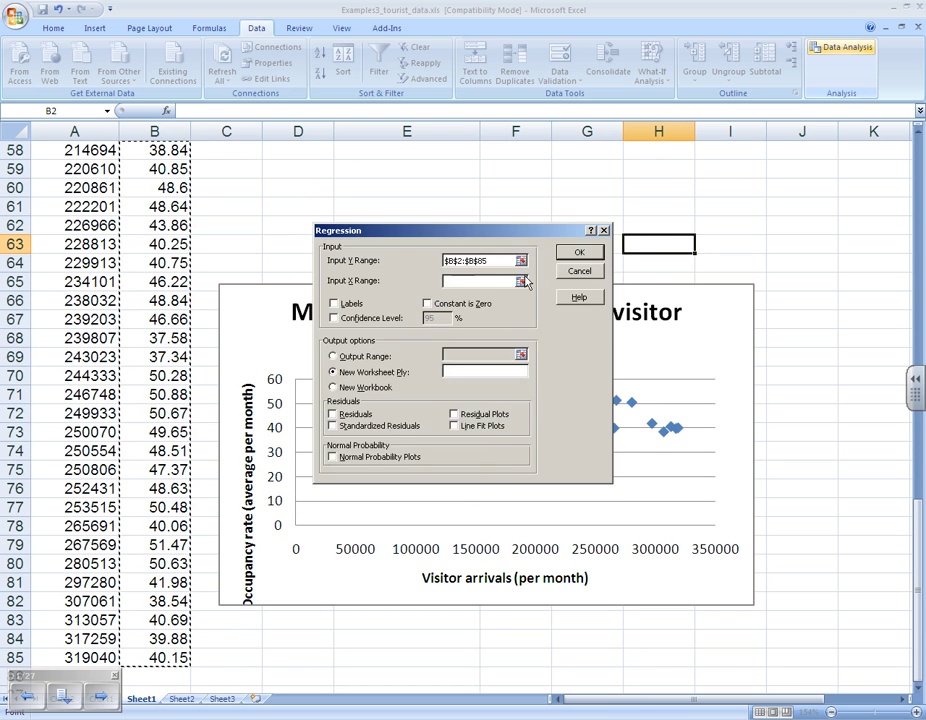
- Set the regression's Input X Range to the total arrivals values $A$2:$A$85
{"action": "left_click", "coordinate": [580, 336]}
{"action": "left_click_drag", "start_coordinate": [919, 527], "coordinate": [903, 182]}
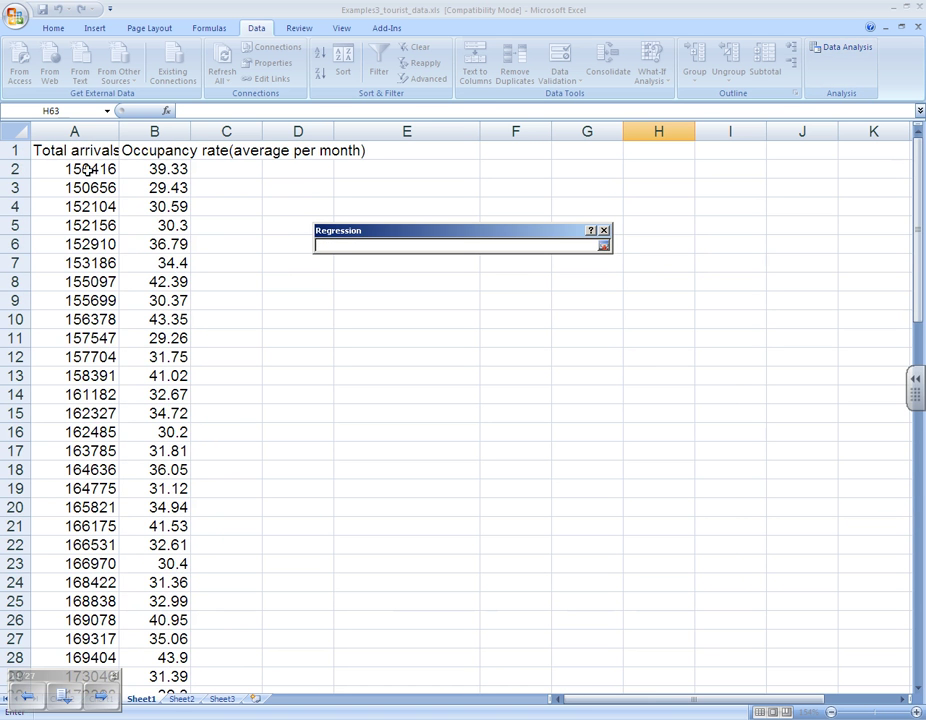
{"action": "left_click_drag", "start_coordinate": [97, 169], "coordinate": [66, 658]}
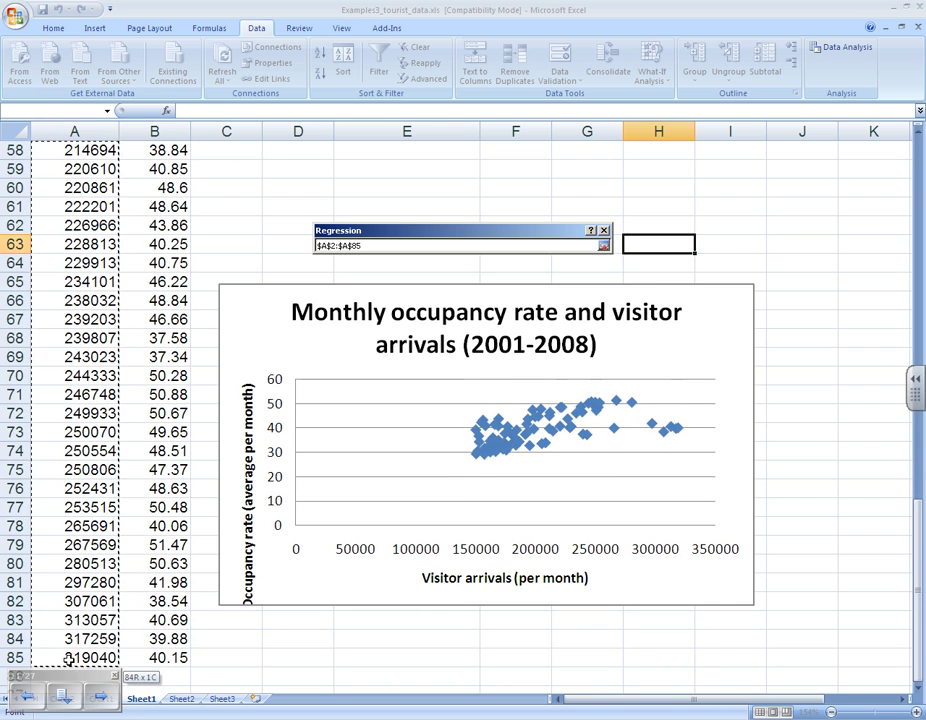
{"action": "left_click", "coordinate": [602, 248]}
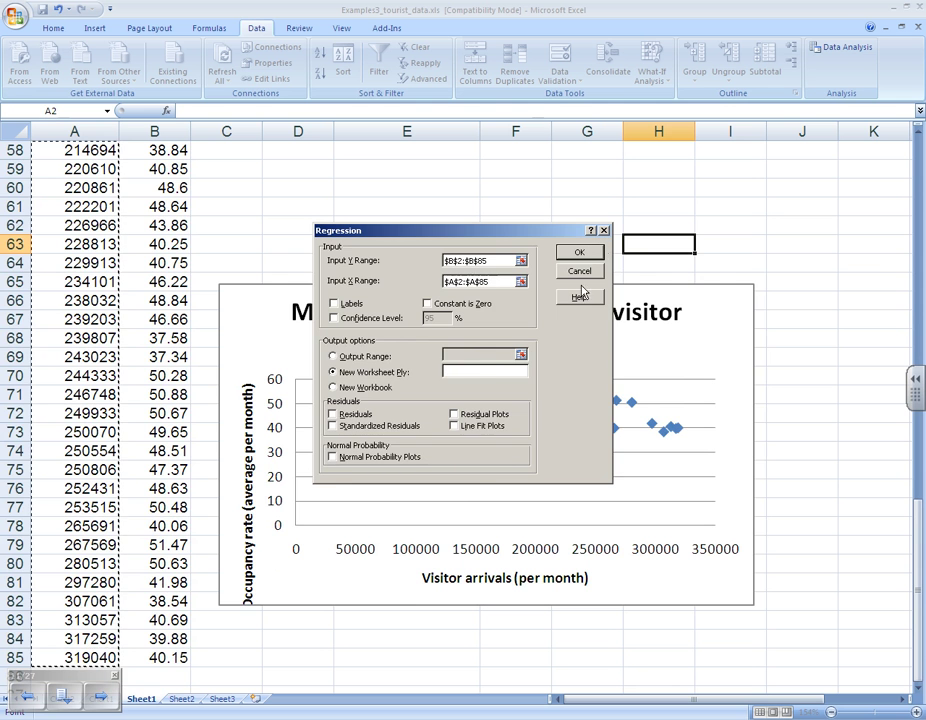
- Set the regression's Output Range to cell $D$3 on the current sheet and run the analysis
{"action": "left_click", "coordinate": [338, 358]}
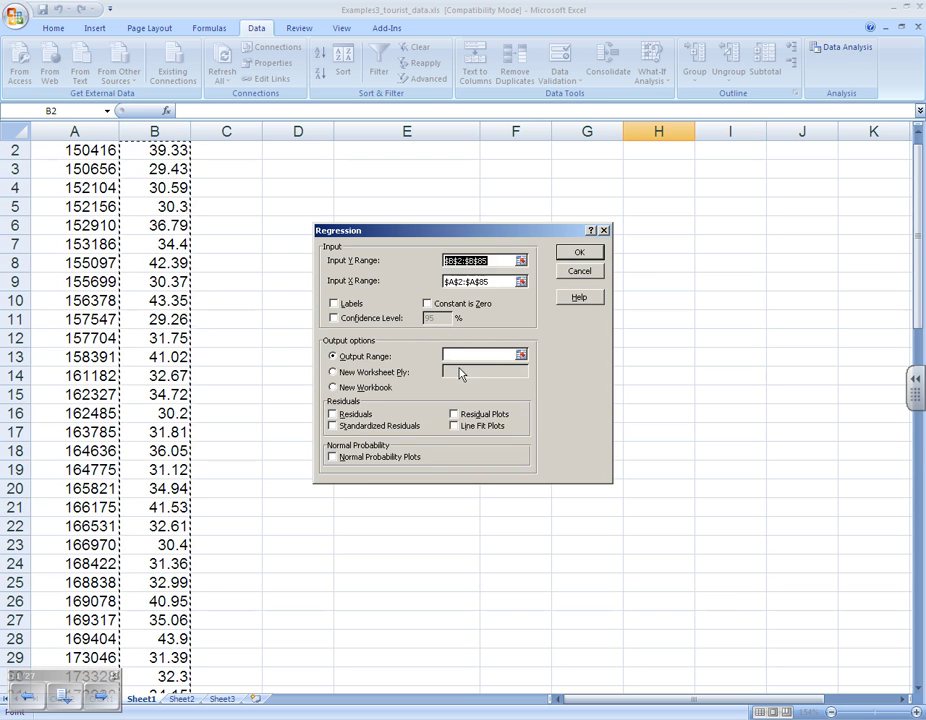
{"action": "left_click", "coordinate": [520, 355]}
{"action": "left_click_drag", "start_coordinate": [917, 326], "coordinate": [917, 314]}
{"action": "left_click", "coordinate": [315, 190]}
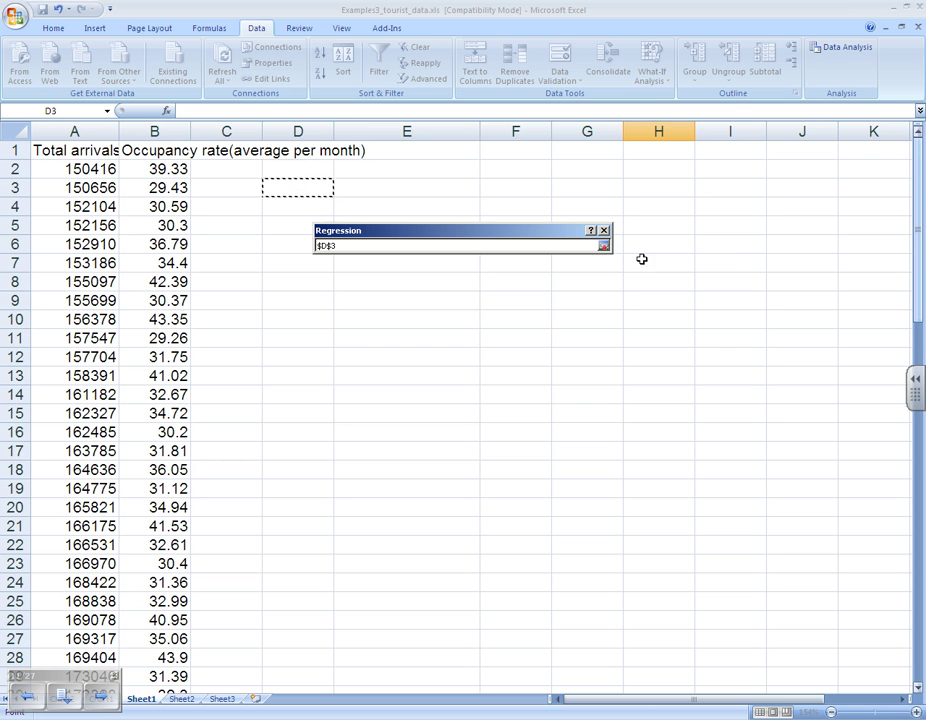
{"action": "left_click", "coordinate": [603, 245]}
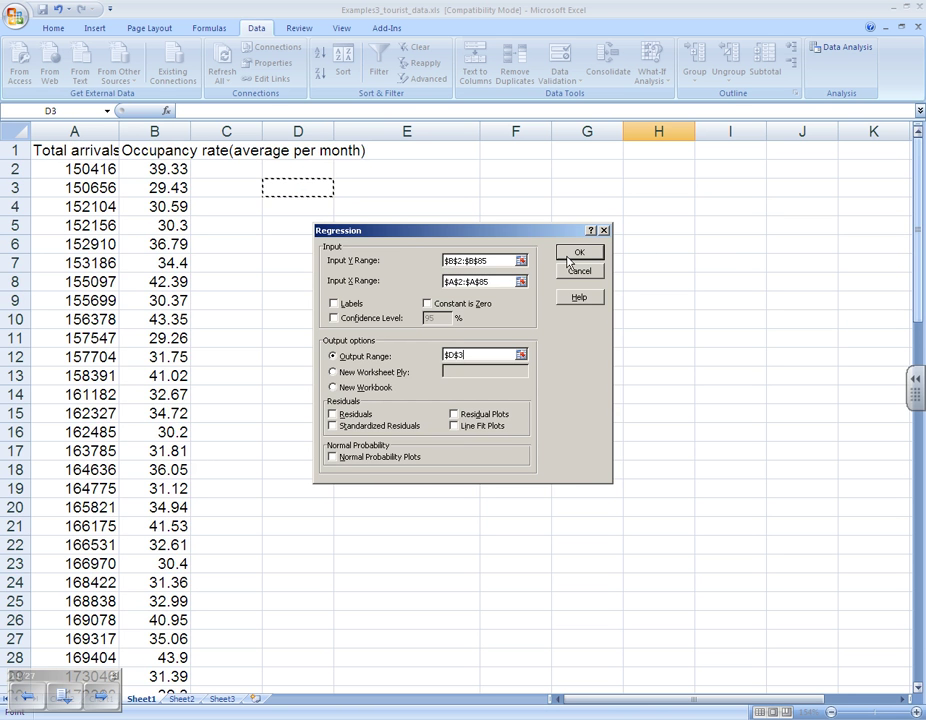
{"action": "left_click", "coordinate": [568, 261]}
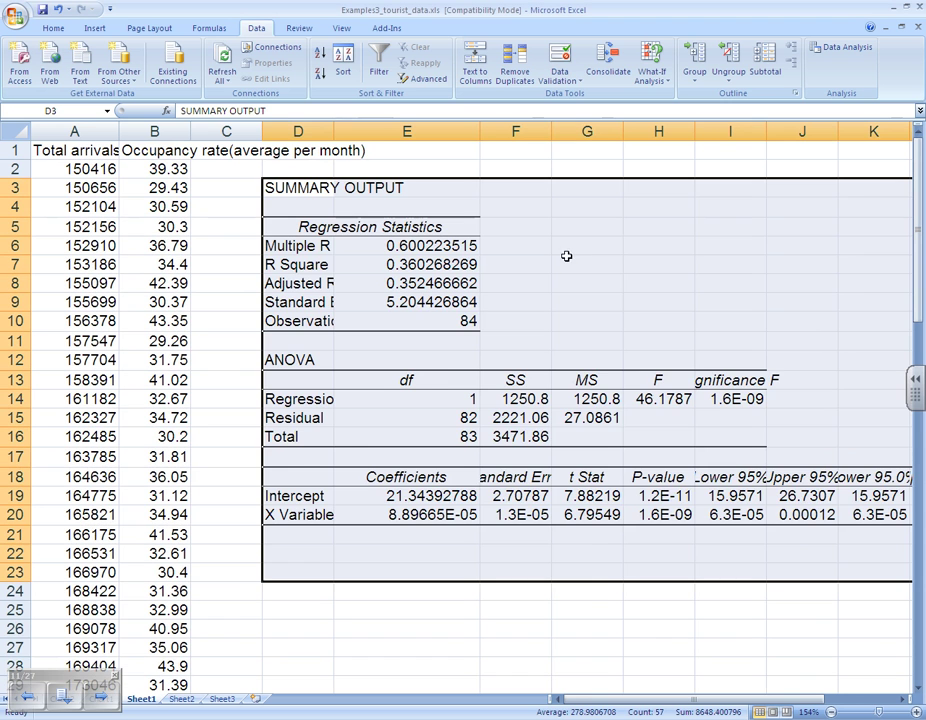
- Widen columns D, E and F so the regression summary's labels and values fit
{"action": "left_click_drag", "start_coordinate": [580, 699], "coordinate": [600, 687]}
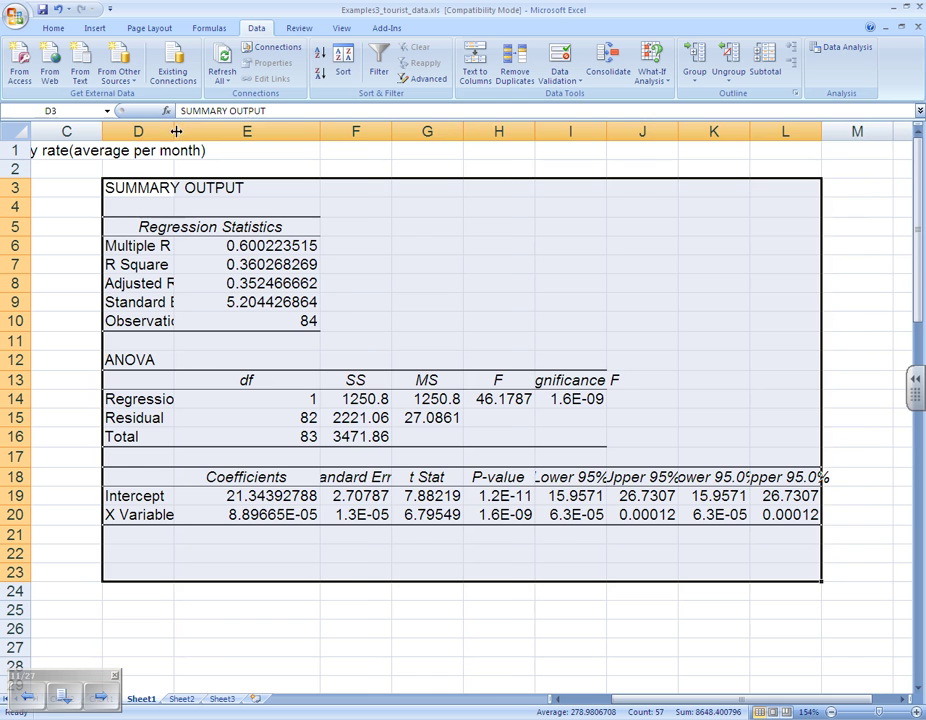
{"action": "left_click_drag", "start_coordinate": [176, 131], "coordinate": [260, 131]}
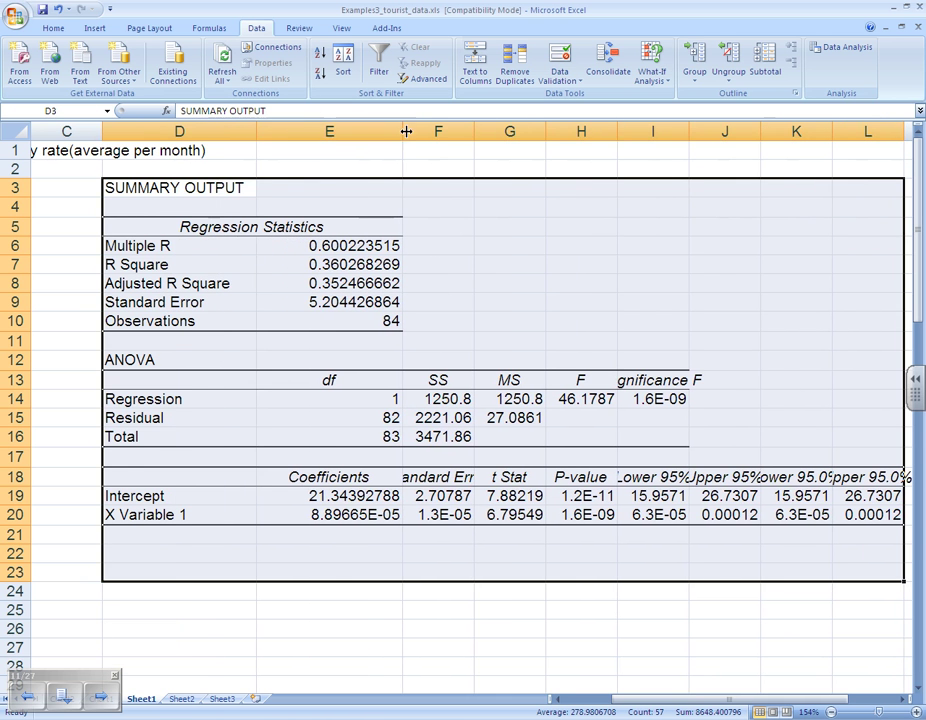
{"action": "left_click_drag", "start_coordinate": [405, 131], "coordinate": [425, 131]}
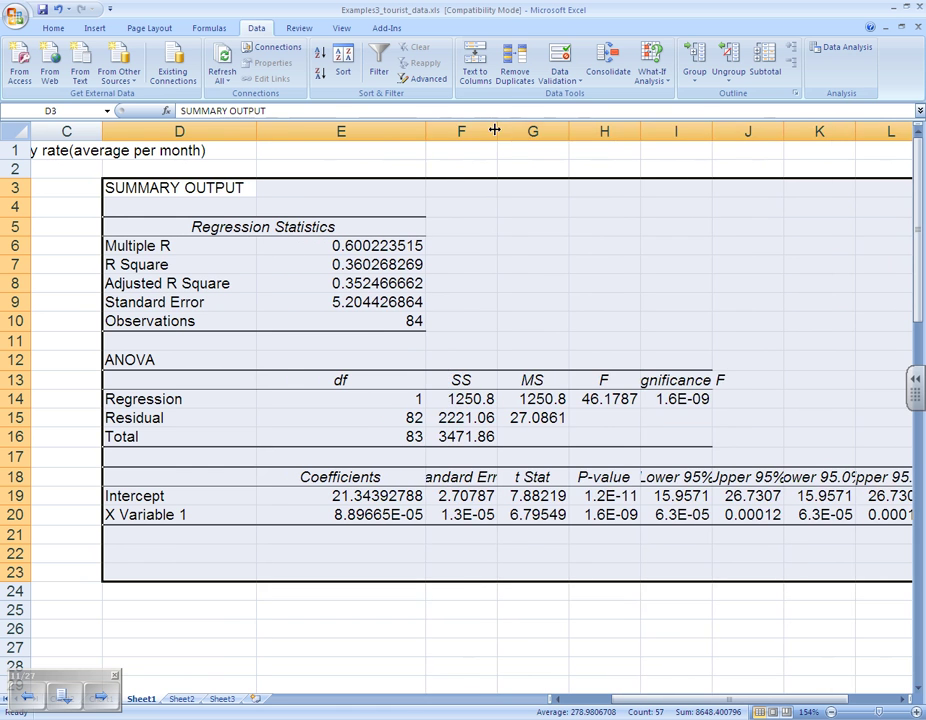
{"action": "left_click_drag", "start_coordinate": [497, 131], "coordinate": [553, 131]}
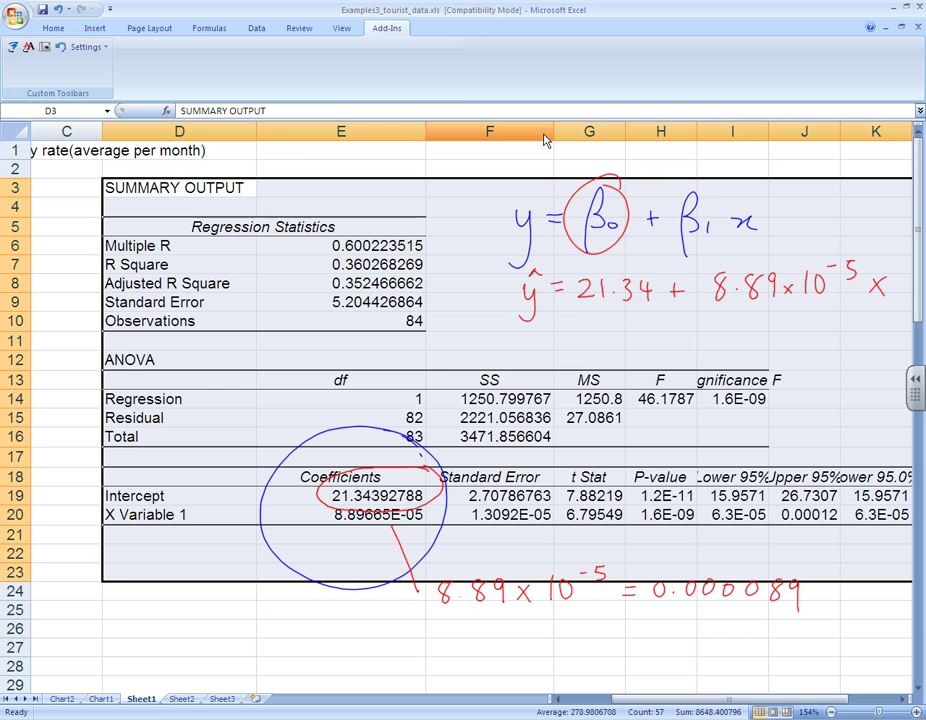
- Switch to the running PowerPoint slide show and advance to the "Model Equation from Excel Output" slide
{"action": "key", "text": "alt+Tab"}
{"action": "key", "text": "alt+Tab"}
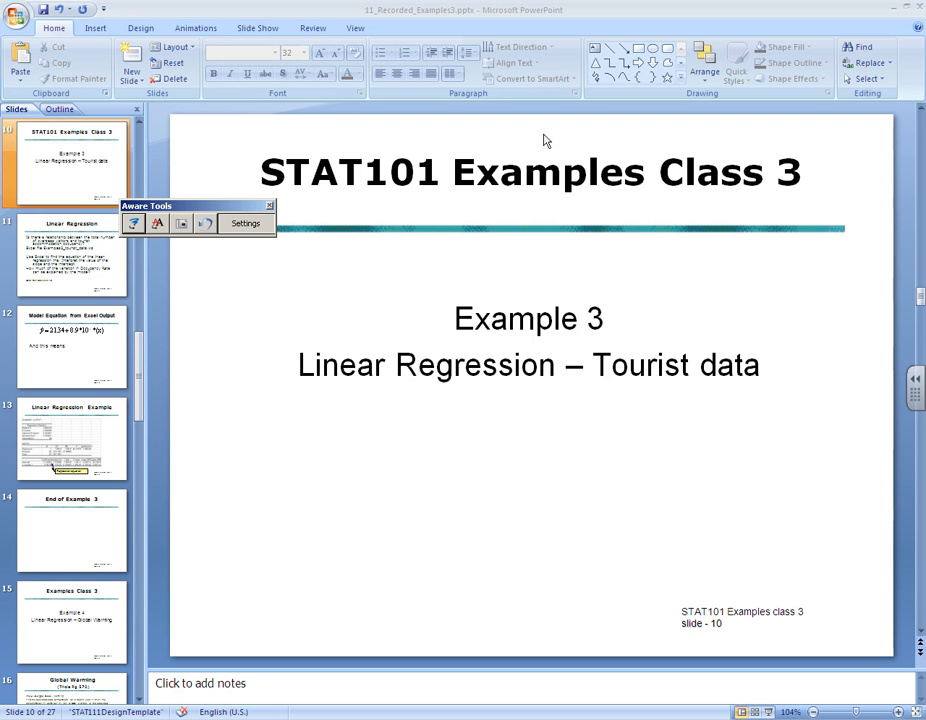
{"action": "key", "text": "alt+Tab"}
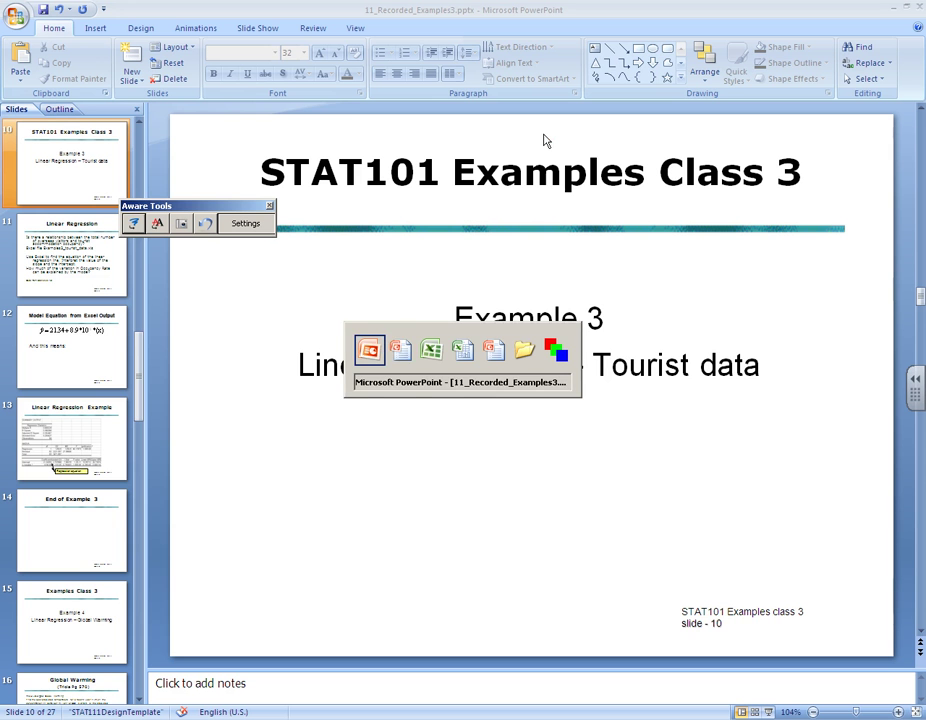
{"action": "key", "text": "alt+Tab"}
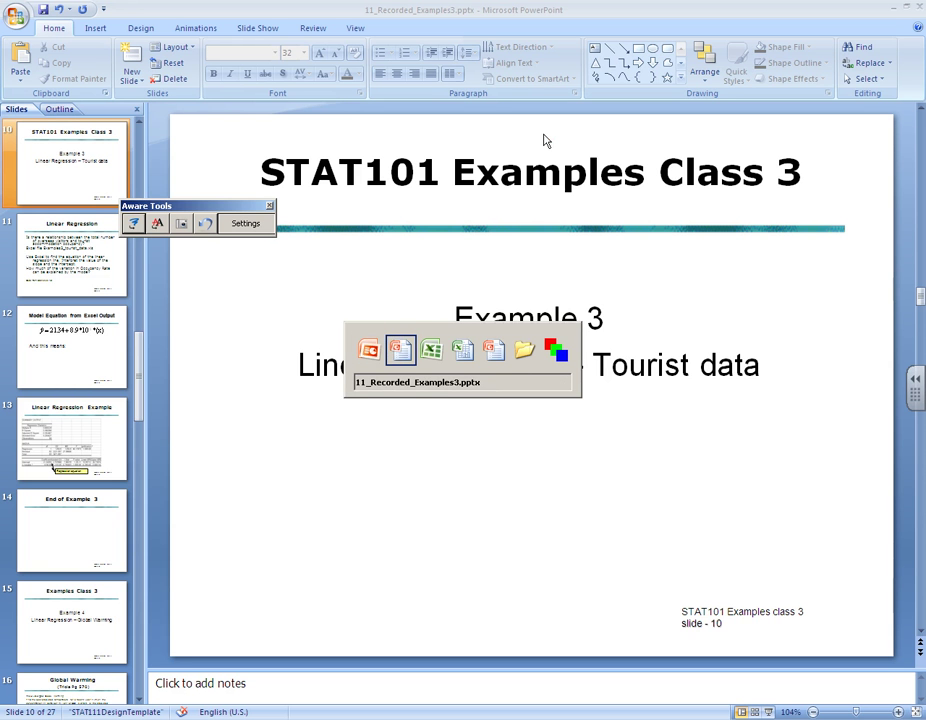
{"action": "key", "text": "alt+Tab"}
{"action": "key", "text": "alt+Tab"}
{"action": "key", "text": "alt+Tab"}
{"action": "key", "text": "alt+Tab"}
{"action": "key", "text": "alt+Tab"}
{"action": "key", "text": "alt+Tab"}
{"action": "key", "text": "alt+Tab"}
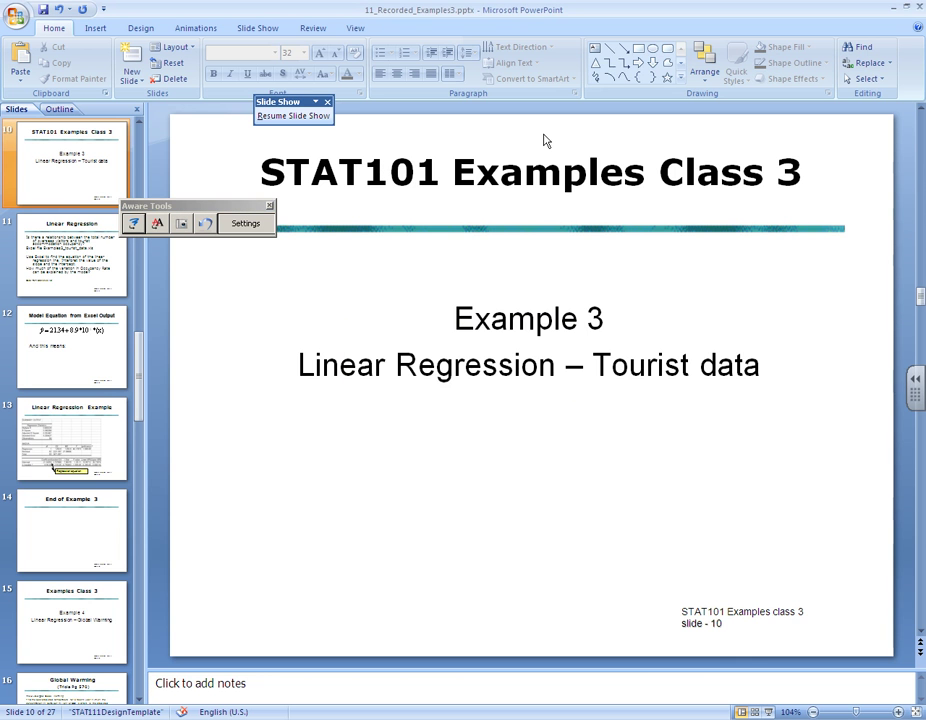
{"action": "key", "text": "alt+Tab"}
{"action": "key", "text": "alt+Tab"}
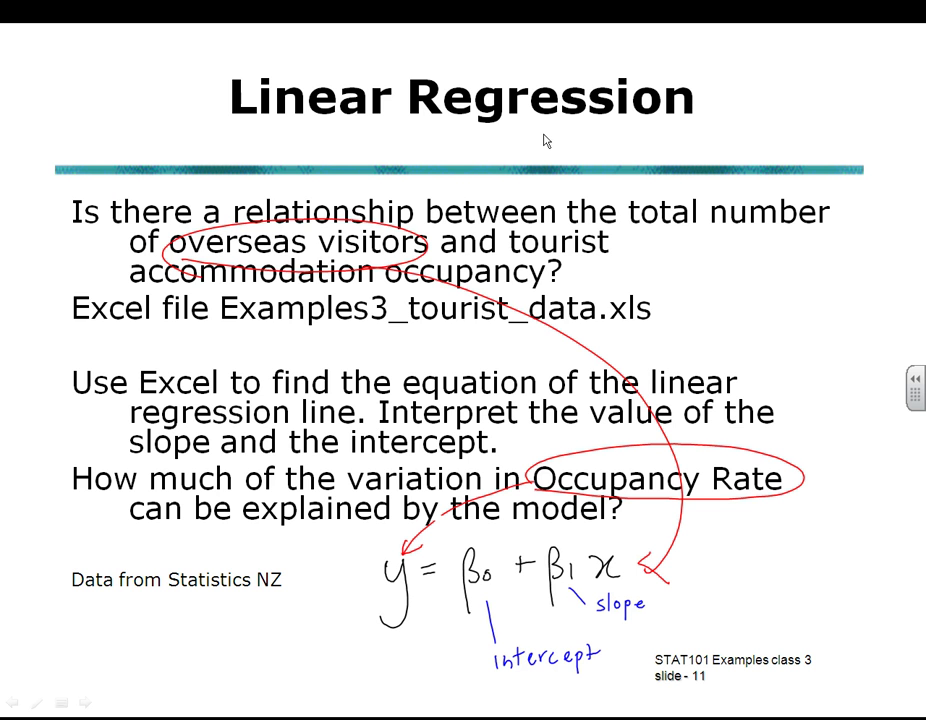
{"action": "key", "text": "Right"}
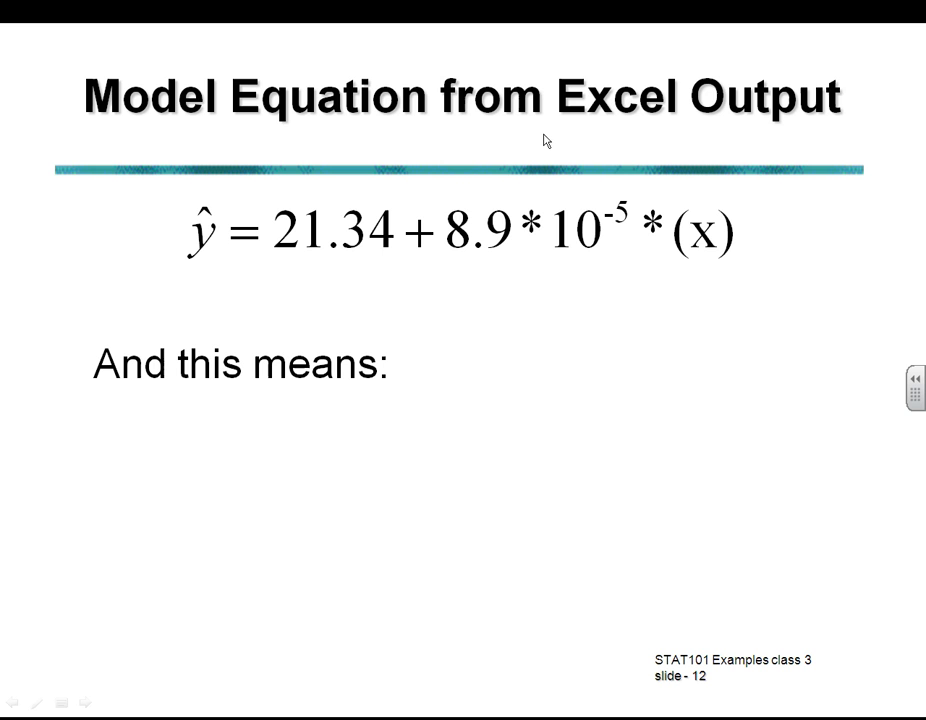